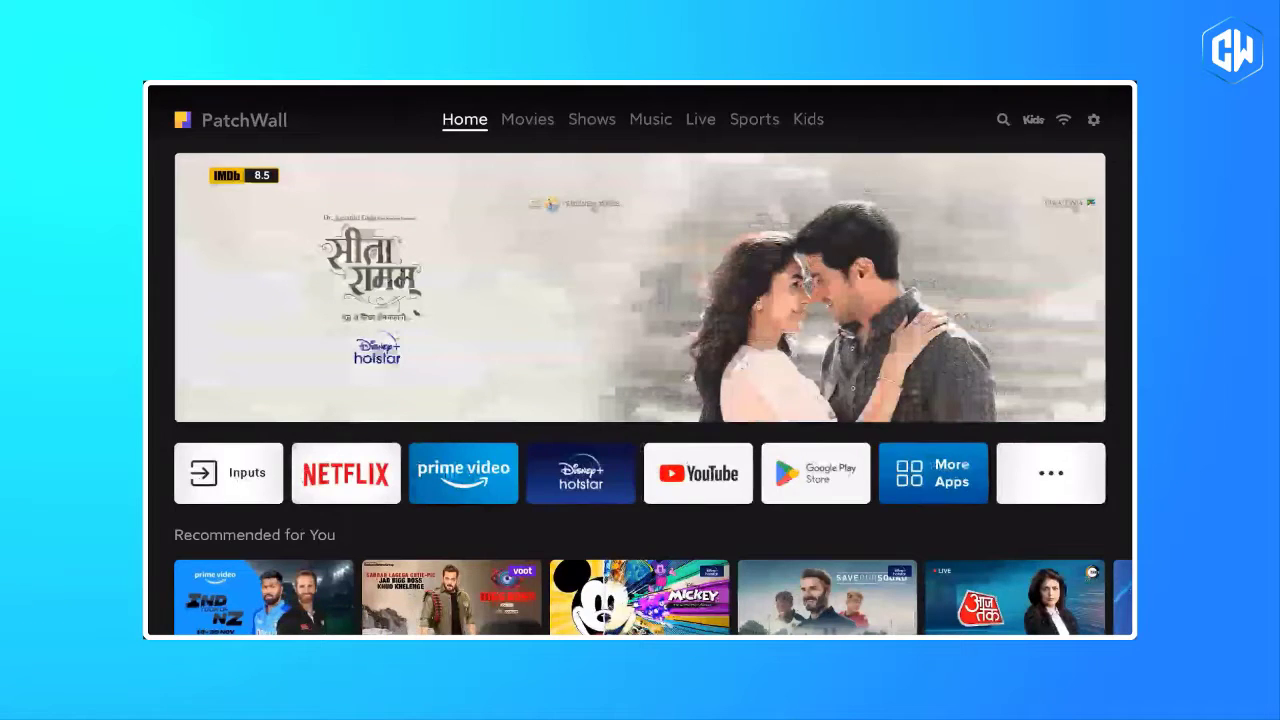
From the Kids tab, go through Settings and Additional settings into Device Preferences.
key("Right")
key("Right")
key("Right")
key("Right")
key("Right")
key("Right")
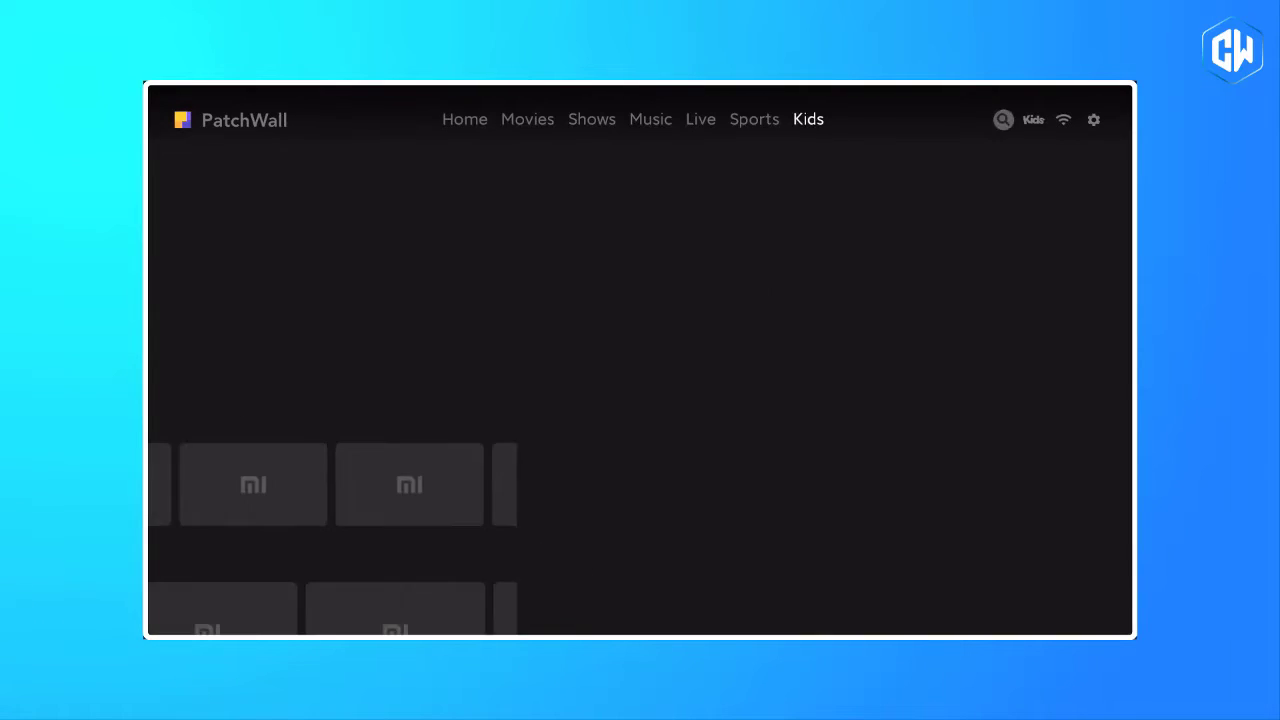
key("Right")
key("Right")
key("Right")
key("Right")
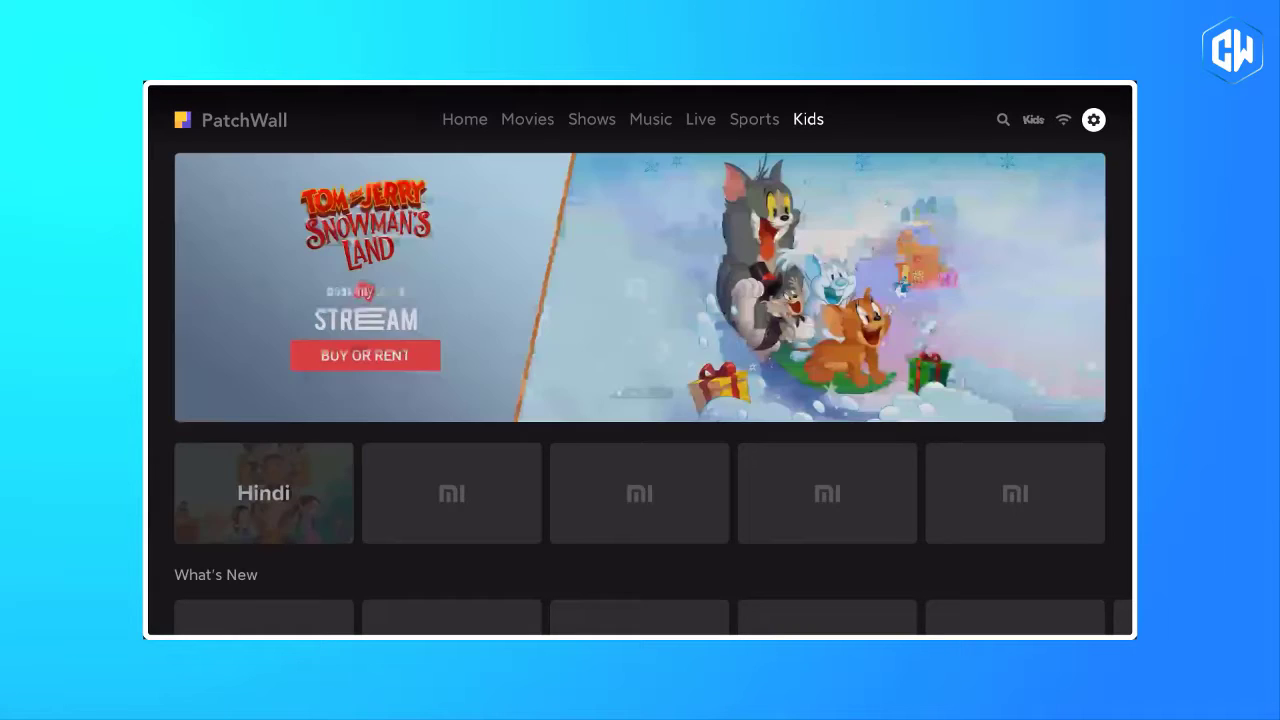
key("Return")
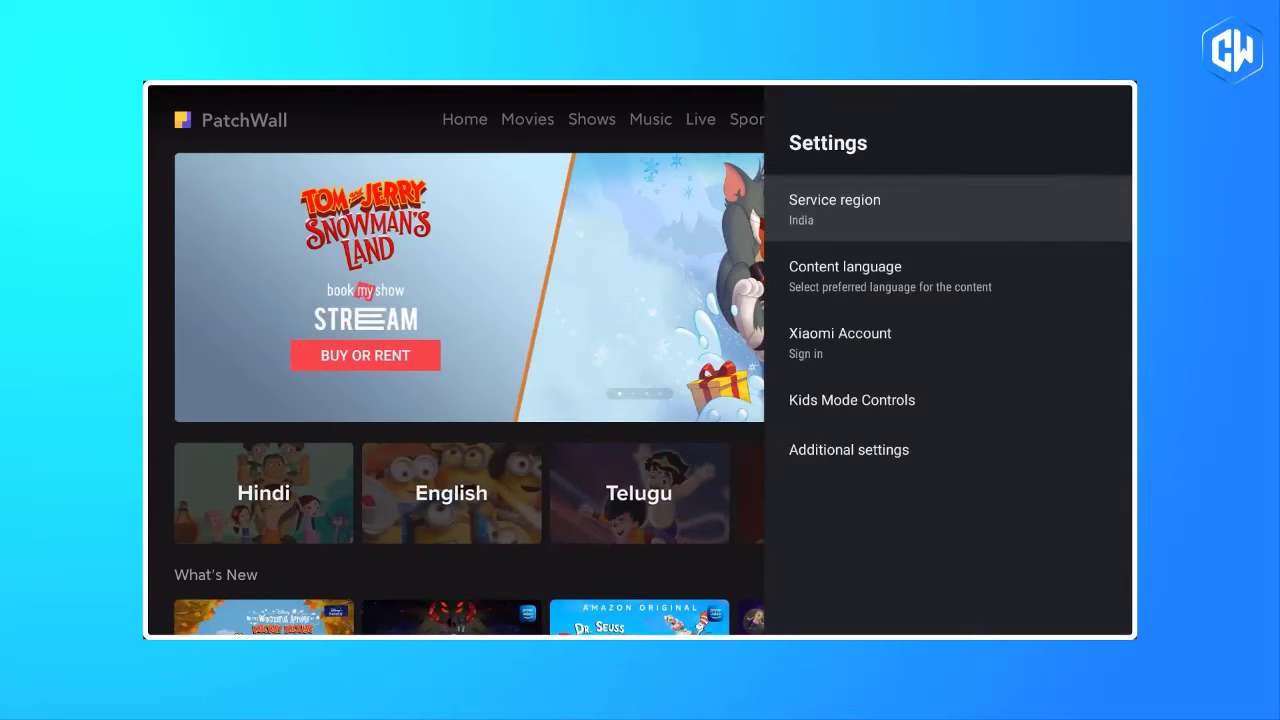
key("Down")
key("Down")
key("Down")
key("Down")
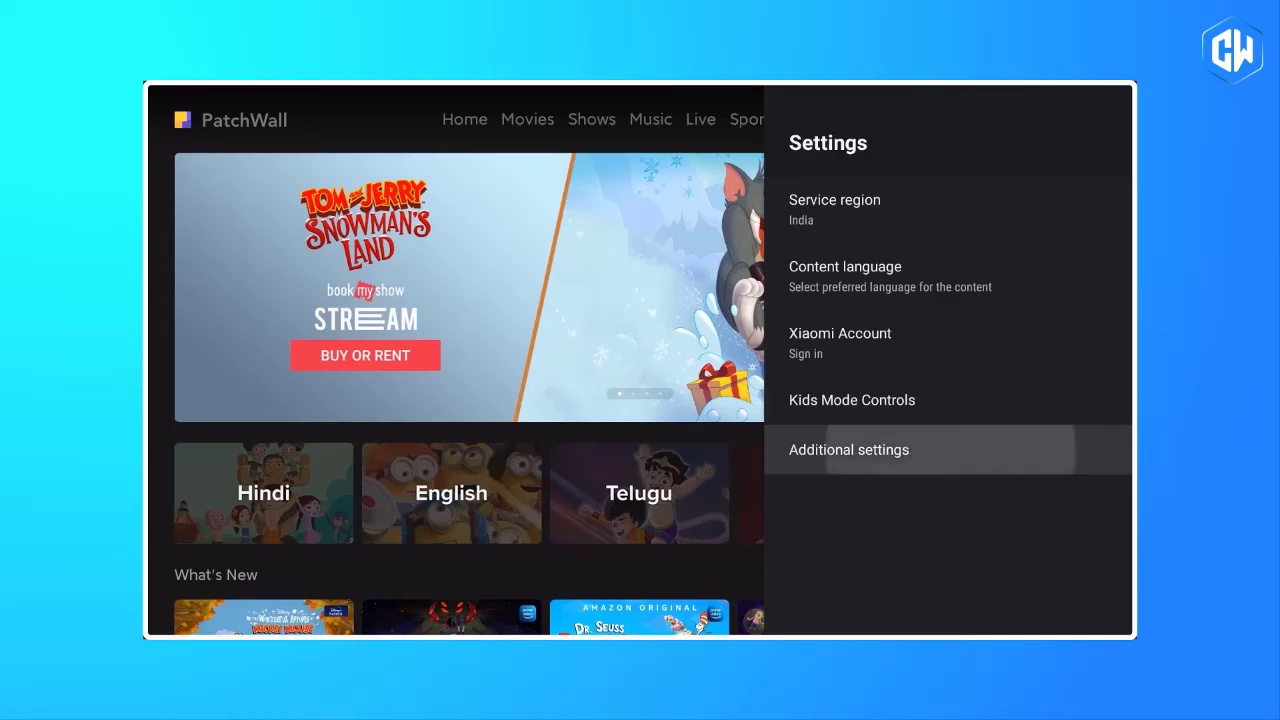
key("Return")
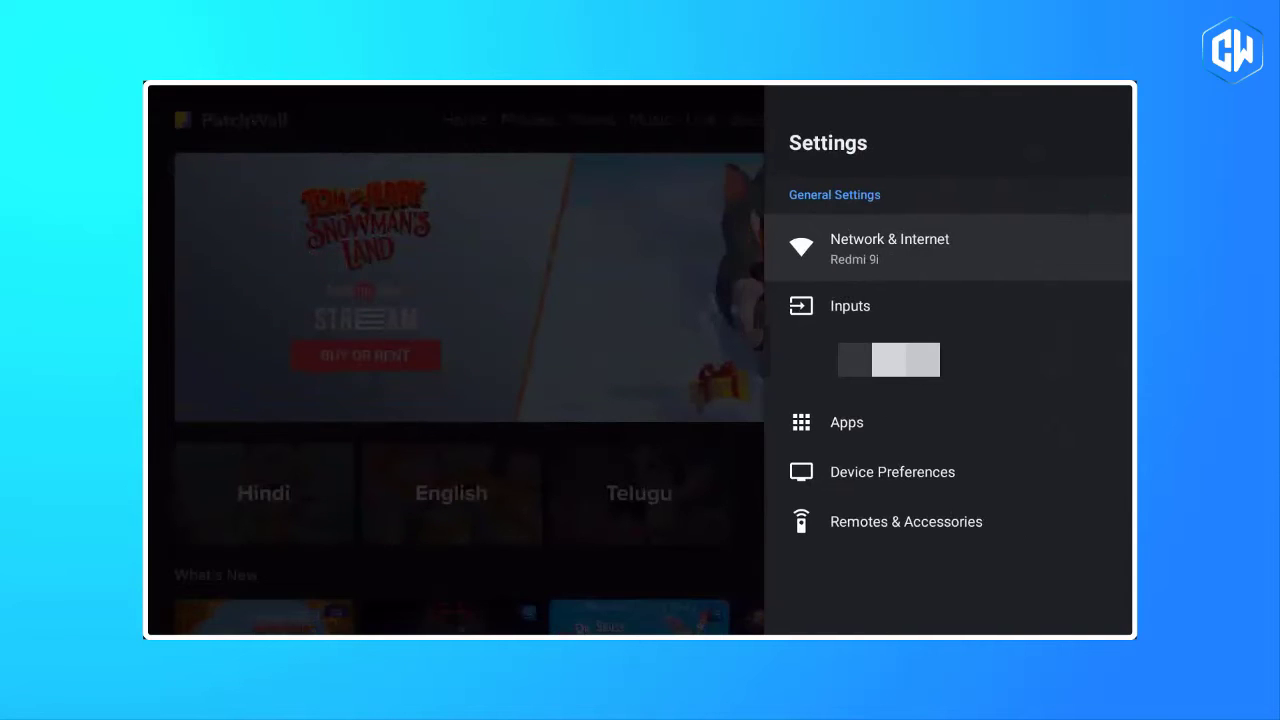
key("Down")
key("Down")
key("Down")
key("Down")
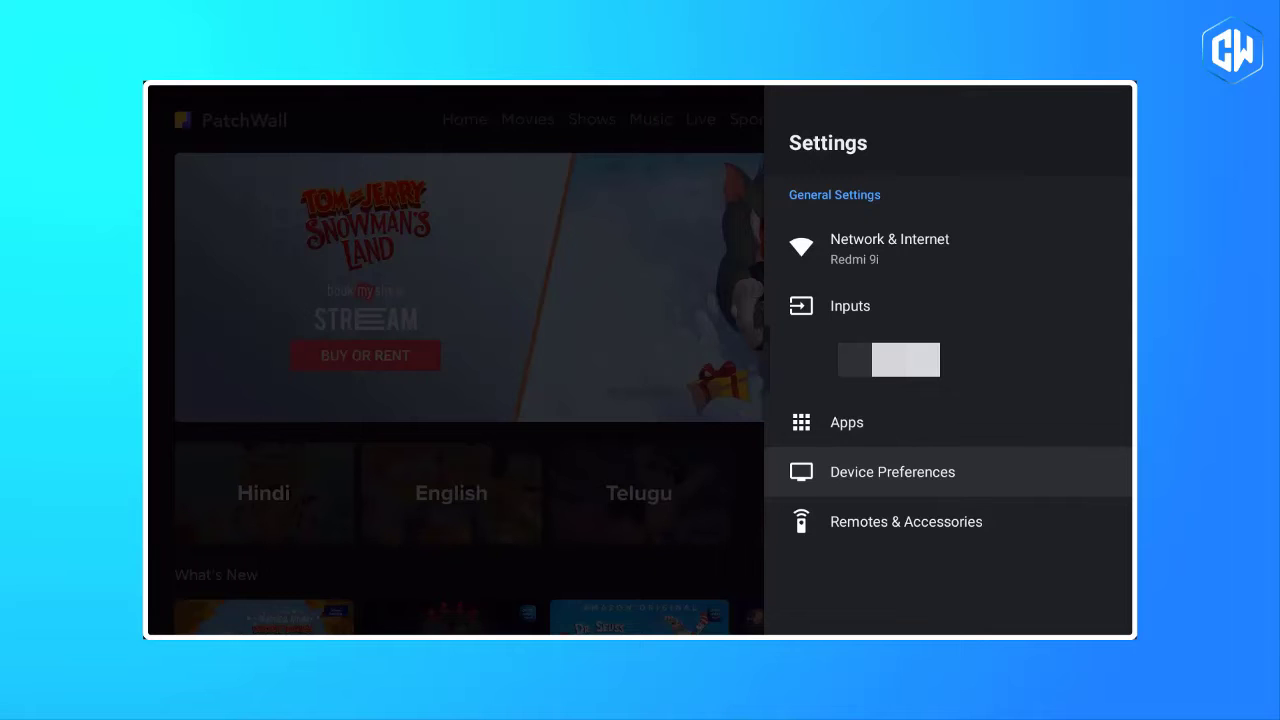
key("Return")
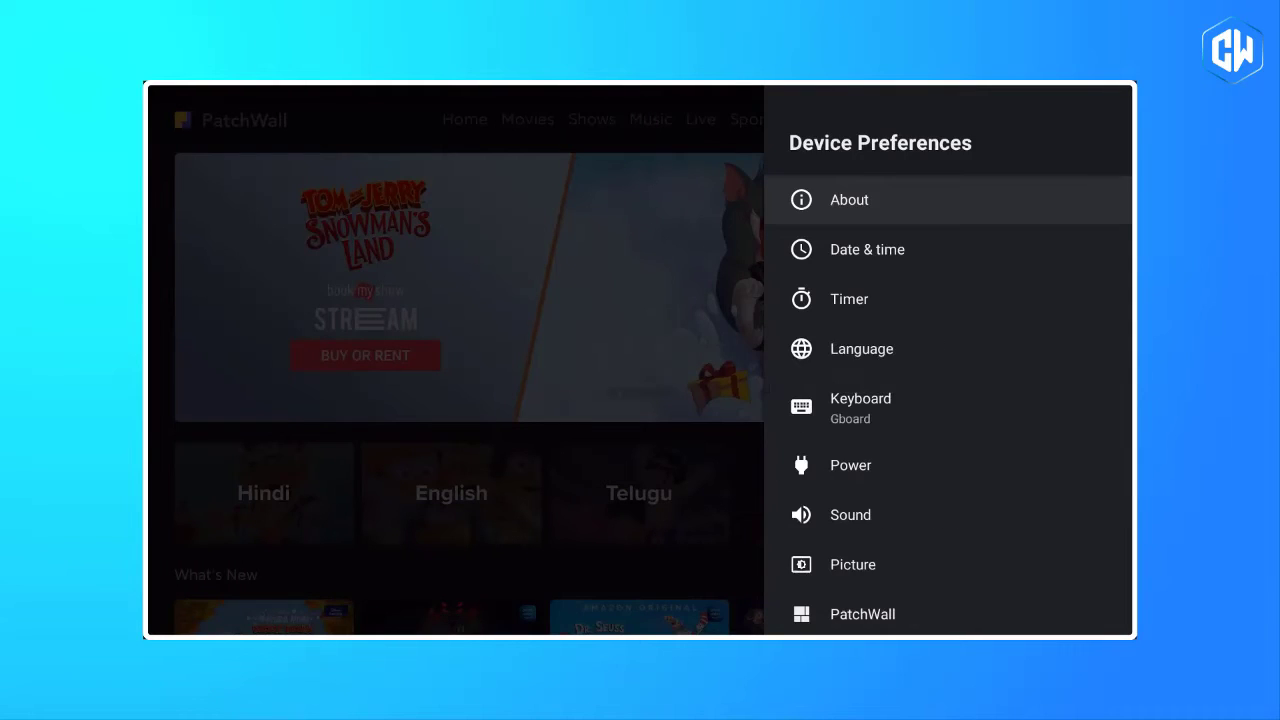
Unlock developer mode by repeatedly selecting Build on the About page, then return to Device Preferences.
key("Return")
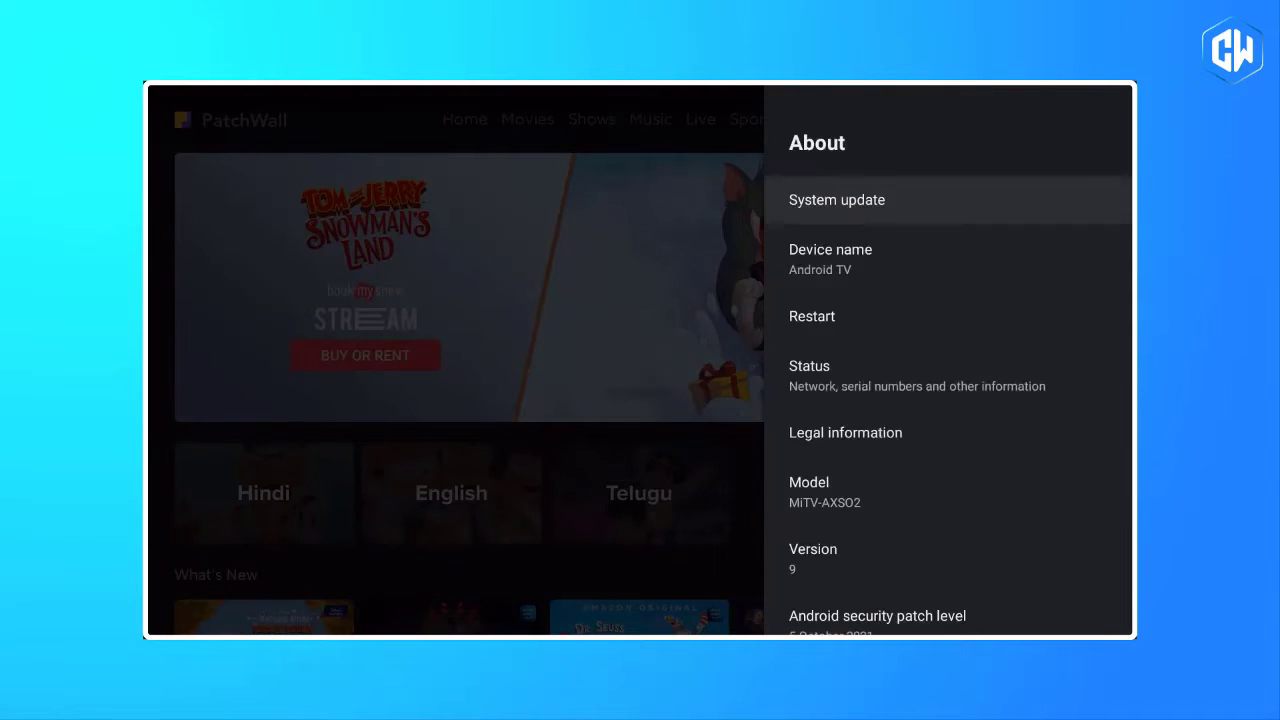
key("Down")
key("Down")
key("Down")
key("Down")
key("Down")
key("Down")
key("Down")
key("Down")
key("Down")
key("Down")
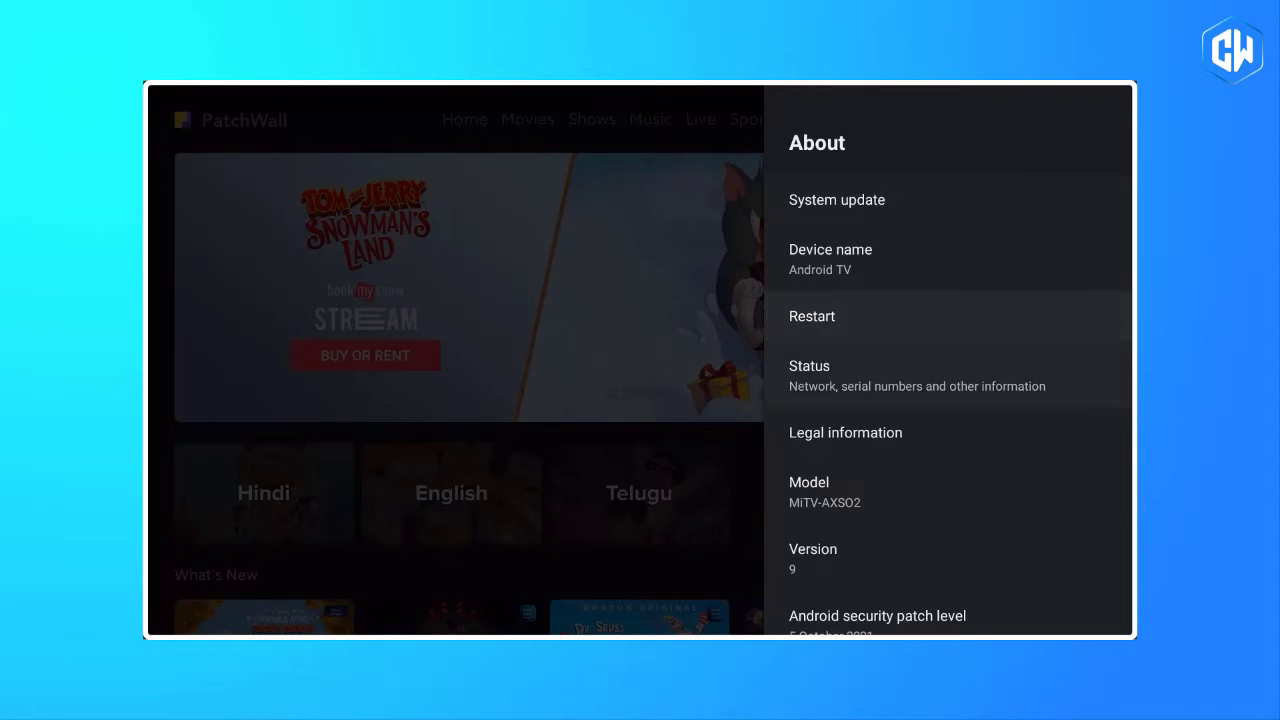
key("Return")
key("Return")
key("Return")
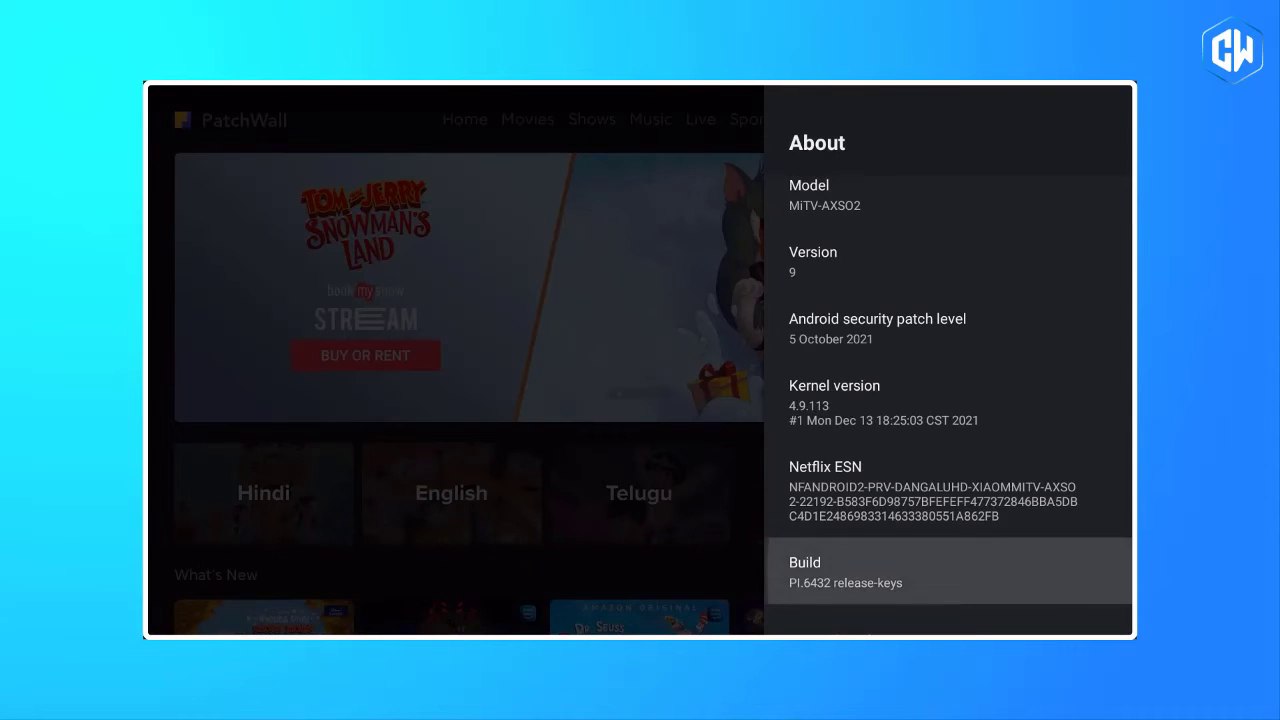
key("Return")
key("Return")
key("Return")
key("Return")
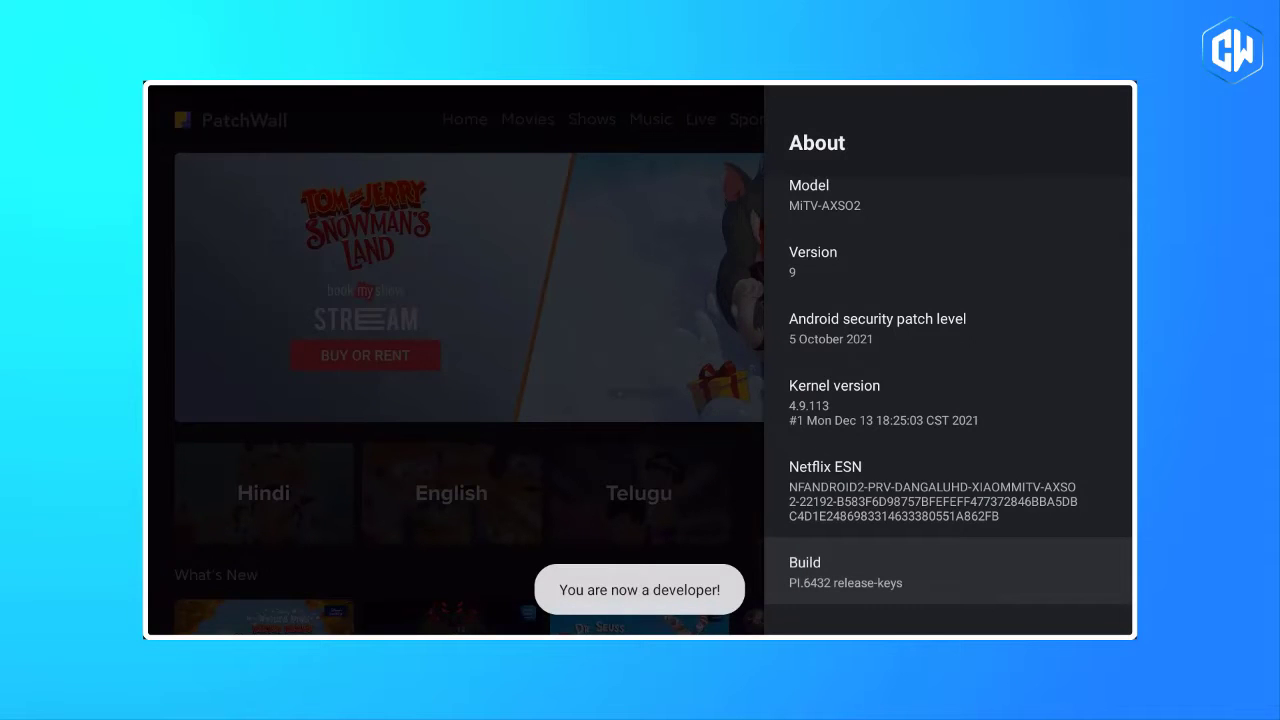
key("Escape")
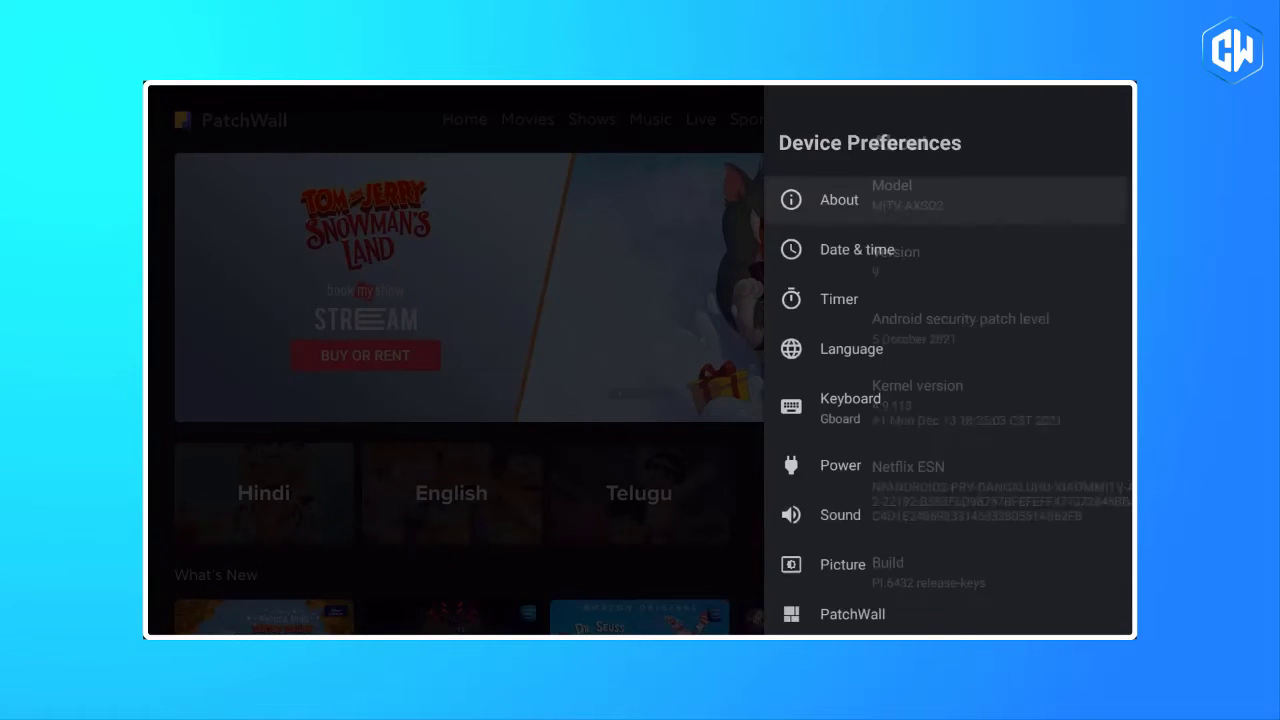
Switch on USB debugging in Developer options and go back to Device Preferences.
key("Down")
key("Down")
key("Down")
key("Down")
key("Down")
key("Down")
key("Down")
key("Down")
key("Down")
key("Down")
key("Down")
key("Down")
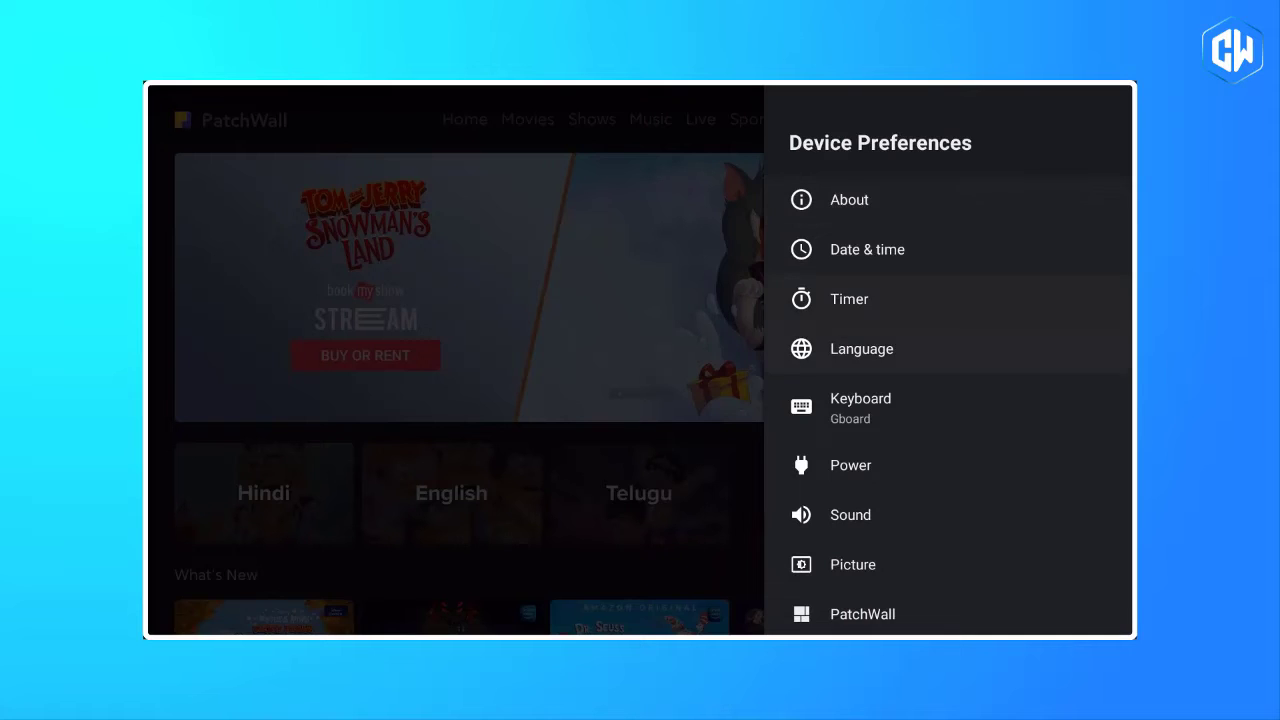
key("Down")
key("Down")
key("Down")
key("Down")
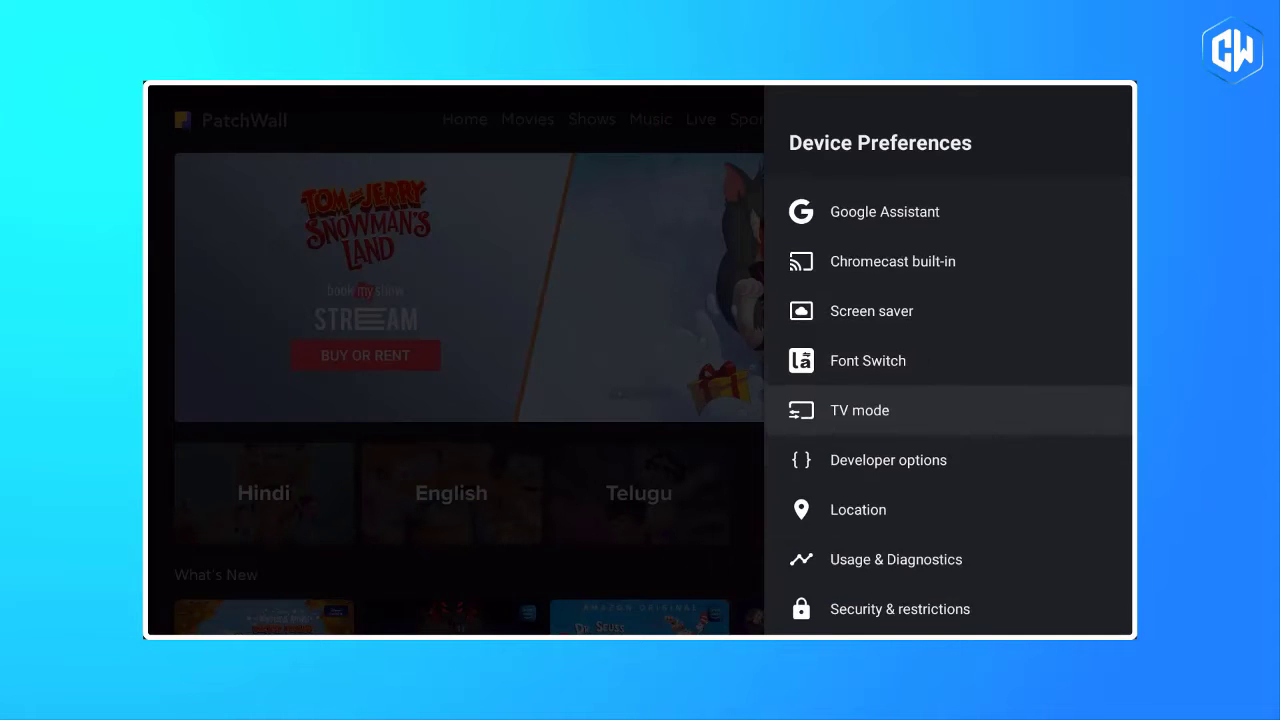
key("Return")
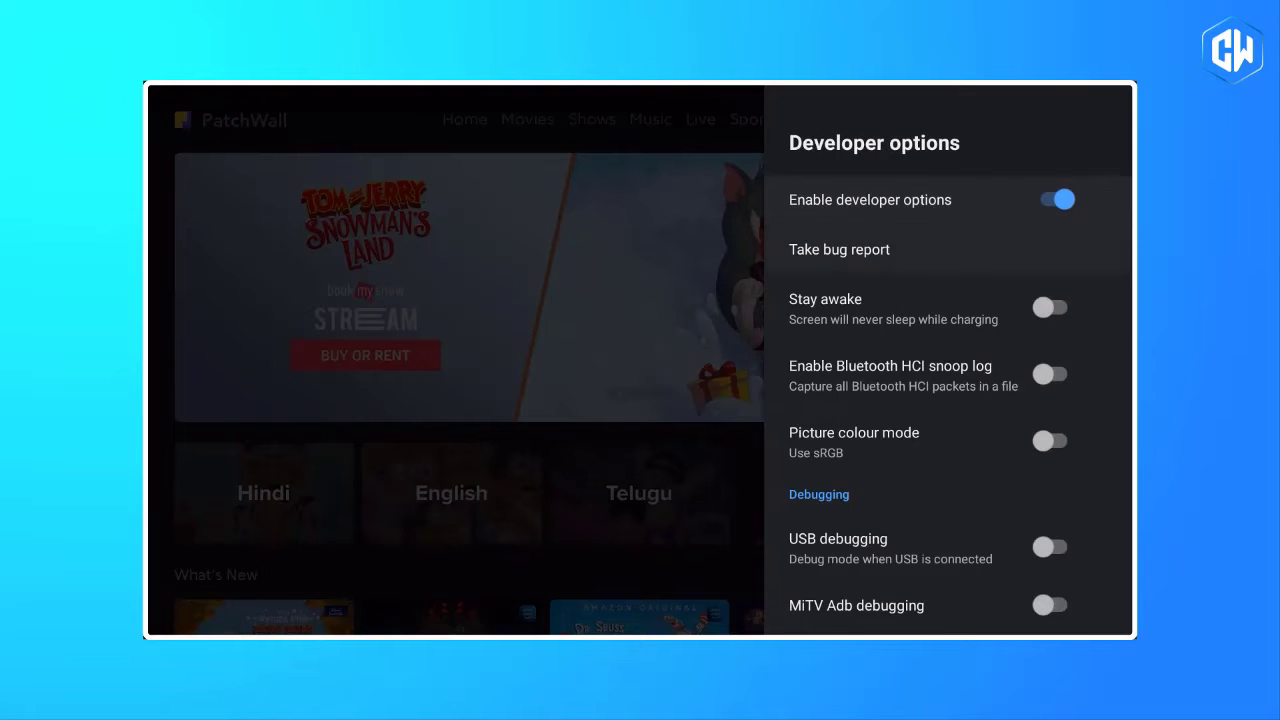
key("Down")
key("Down")
key("Down")
key("Down")
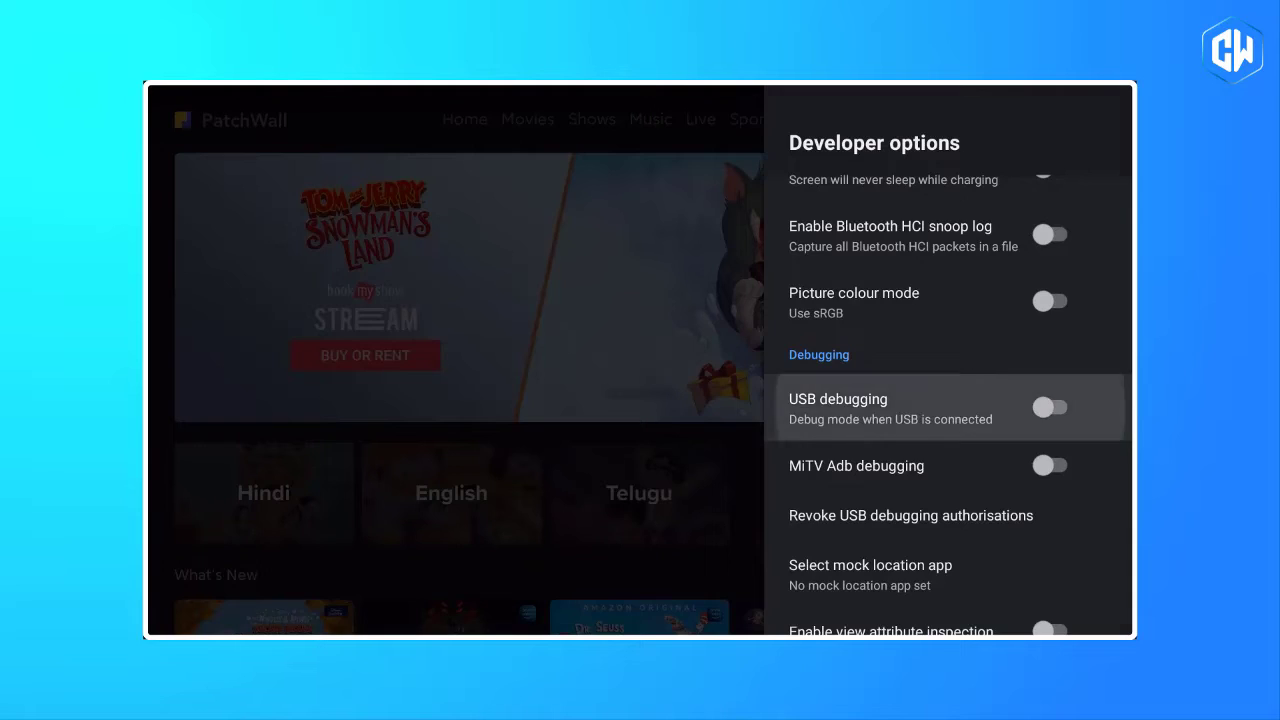
key("Return")
key("Return")
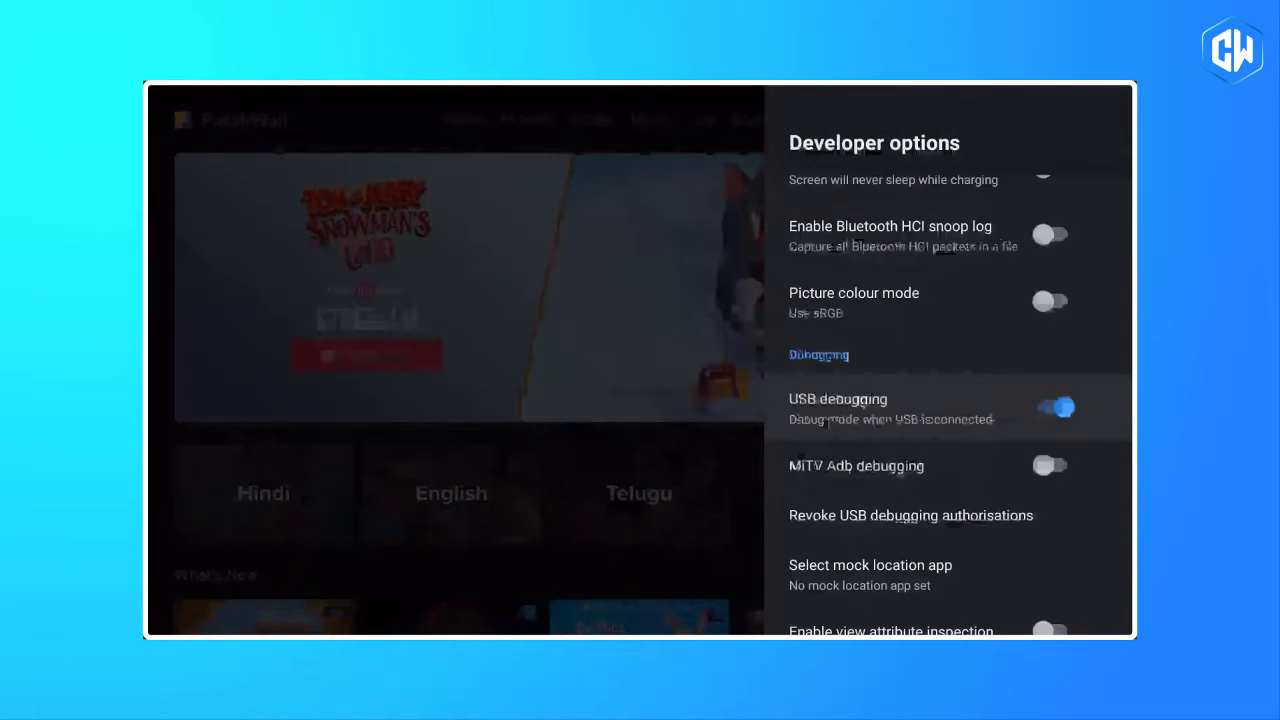
key("Escape")
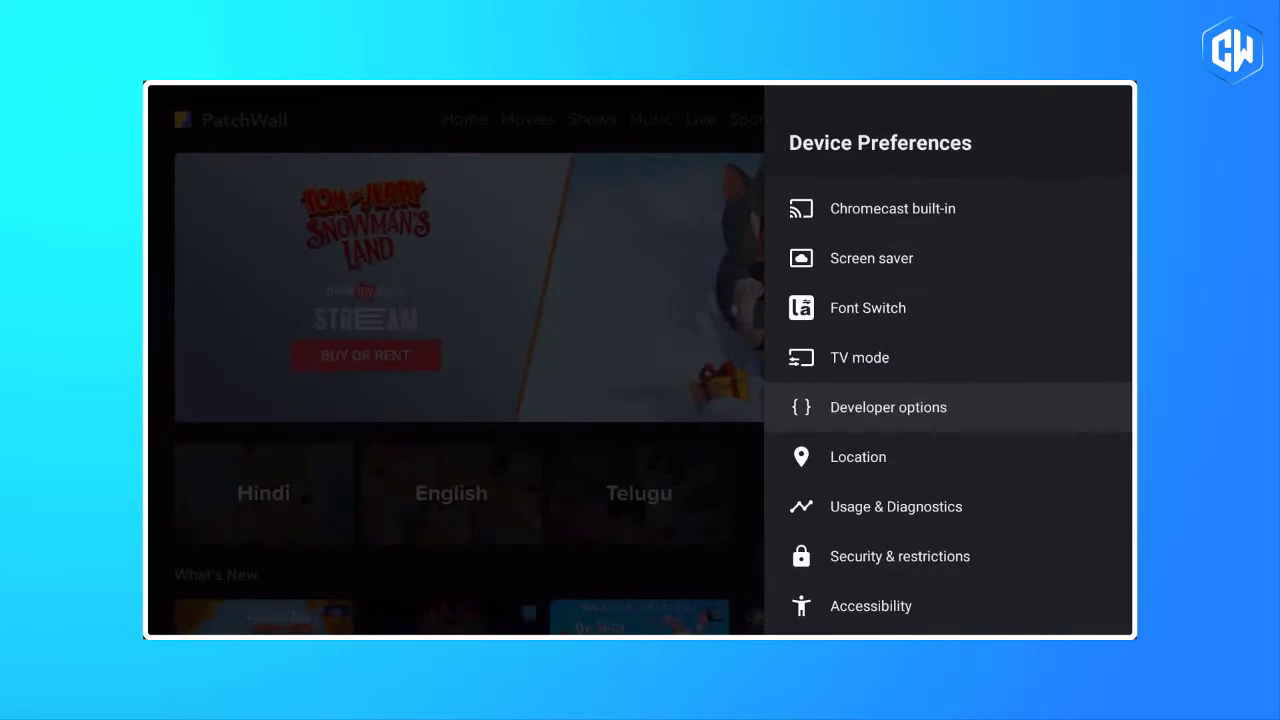
View the Redmi 9i network details under Network & Internet, showing IP address 192.168.43.70.
key("Up")
key("Up")
key("Up")
key("Up")
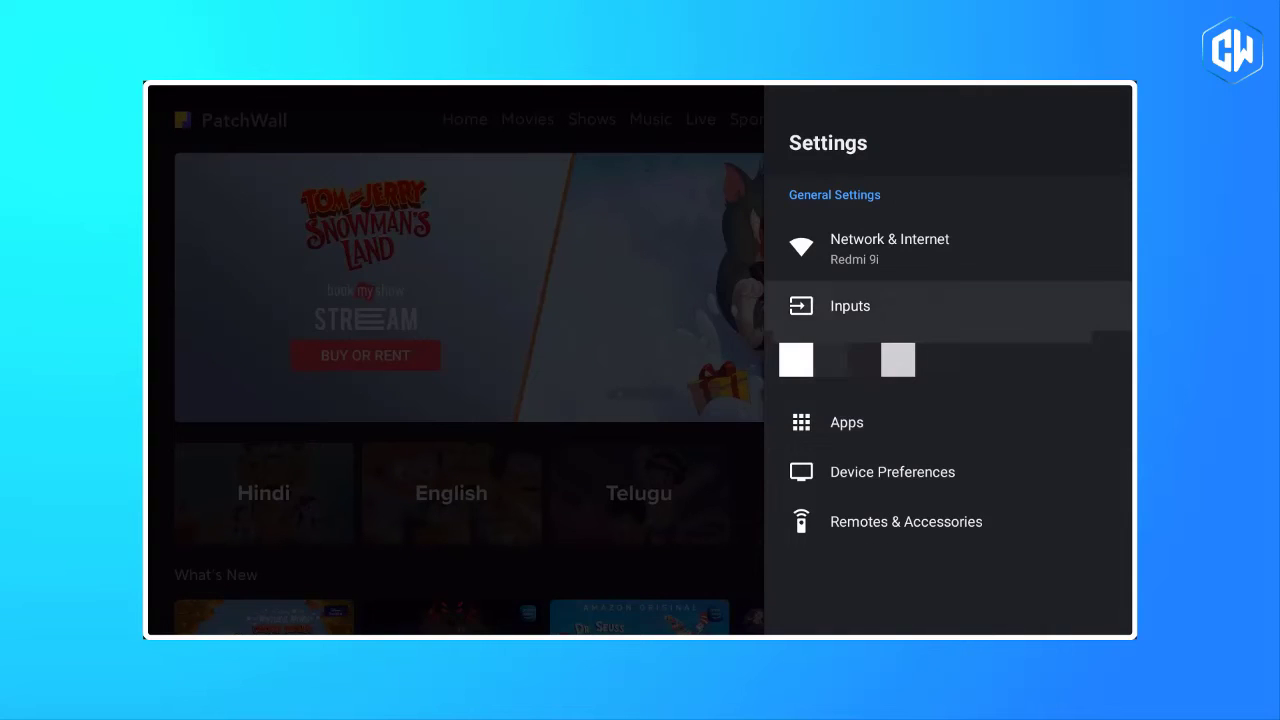
key("Return")
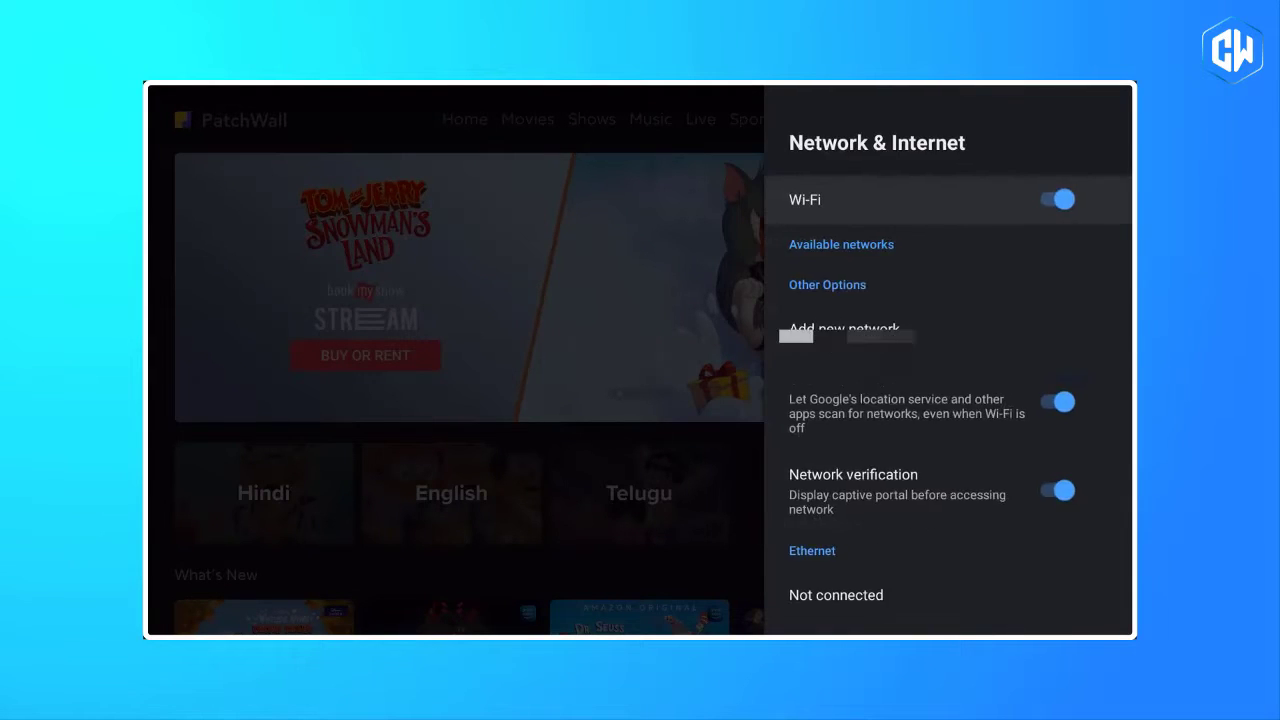
key("Down")
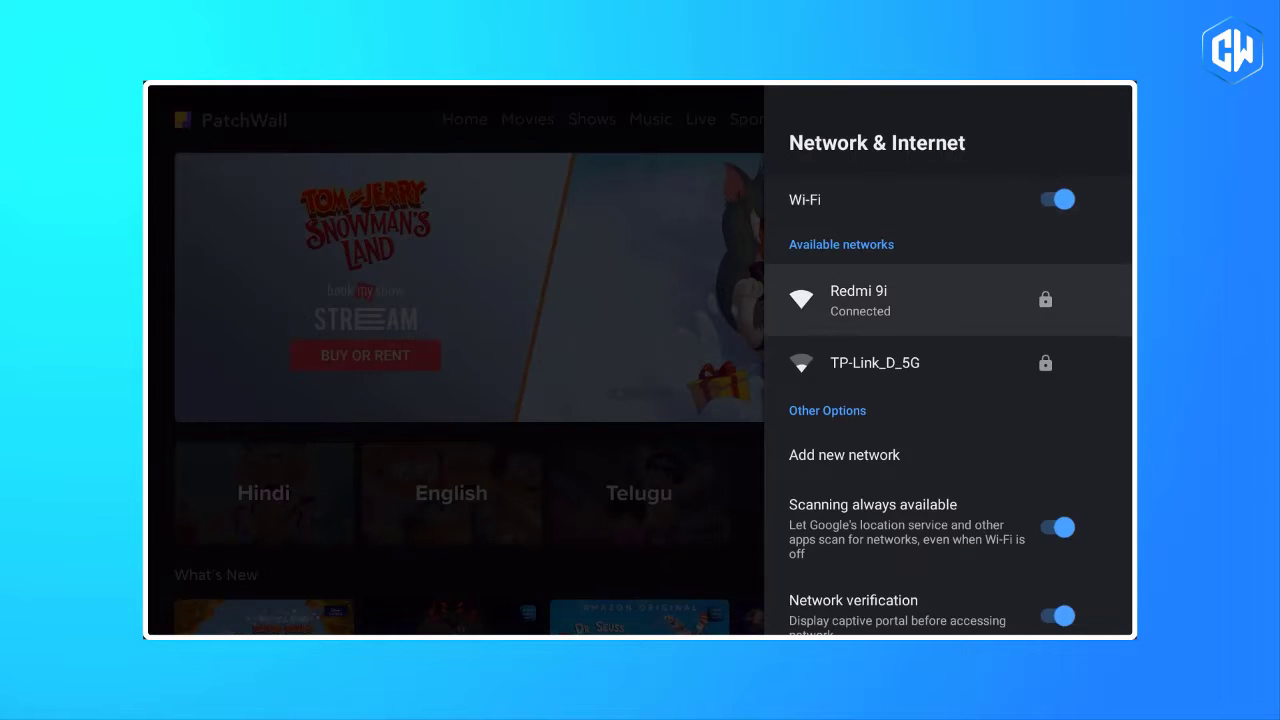
key("Return")
key("Down")
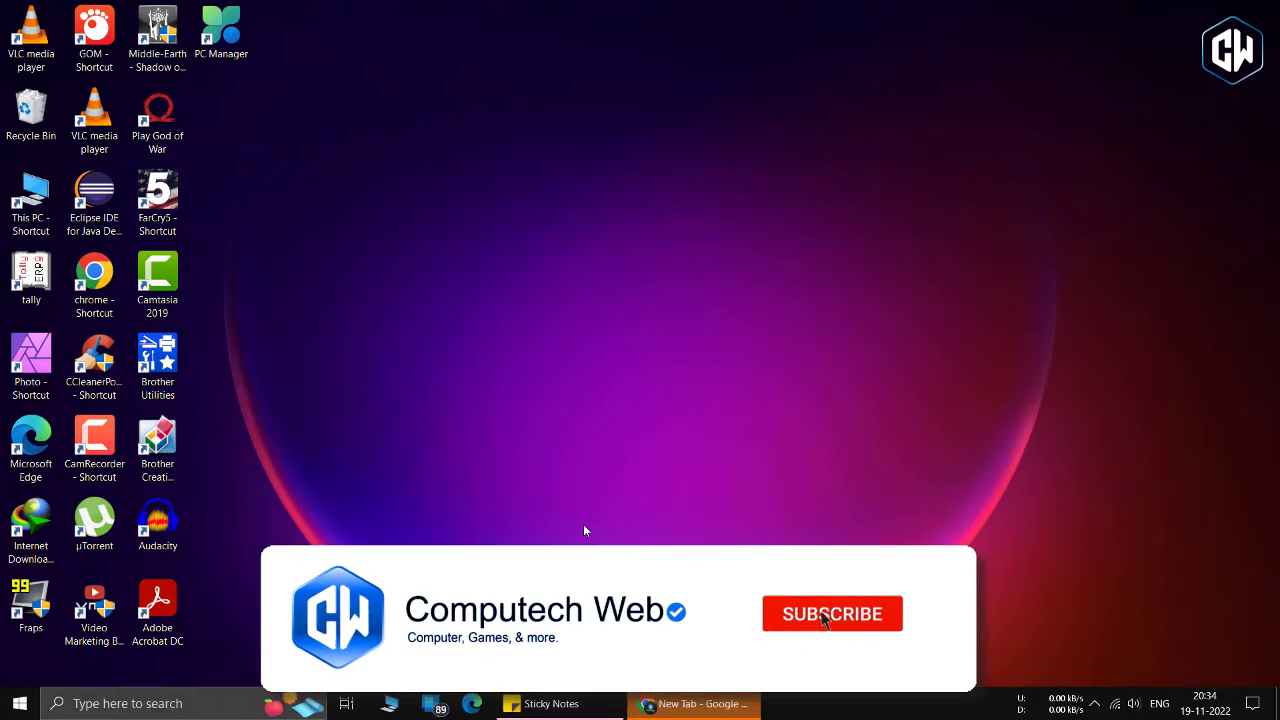
Paste the copied scrcpy download link into Chrome's address bar and load it.
key("alt+Tab")
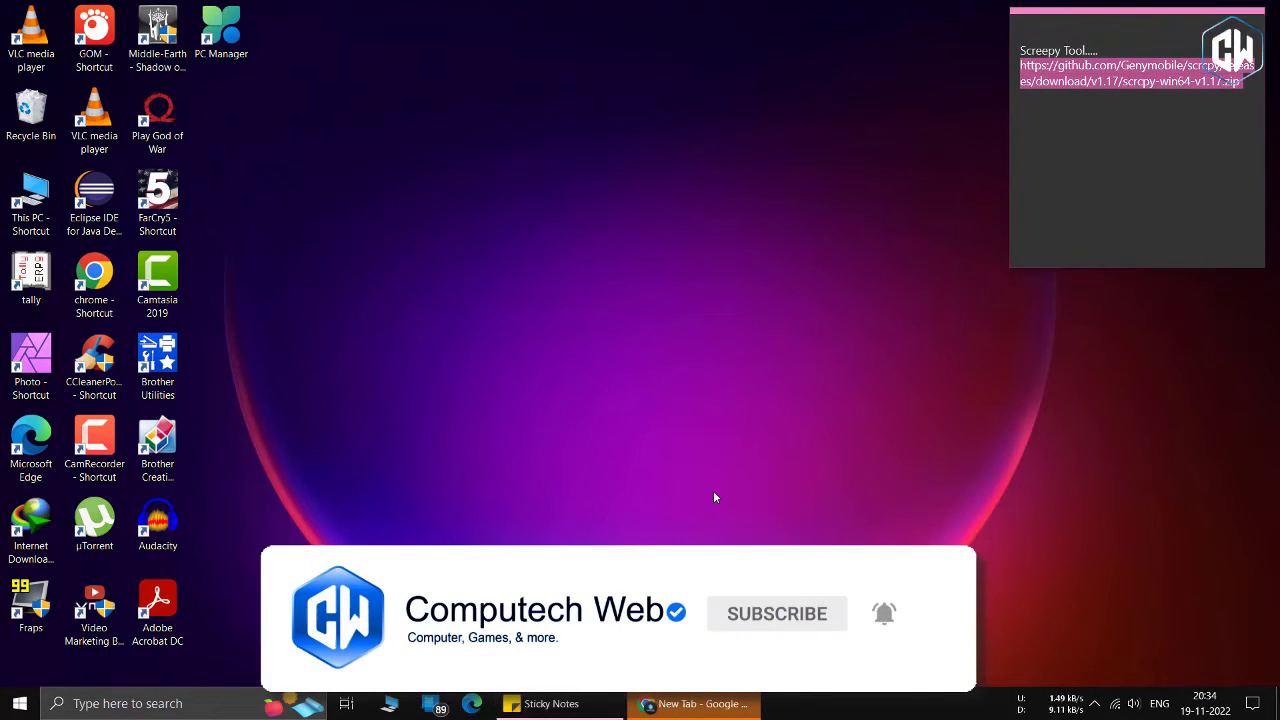
left_click(694, 703)
left_click(309, 48)
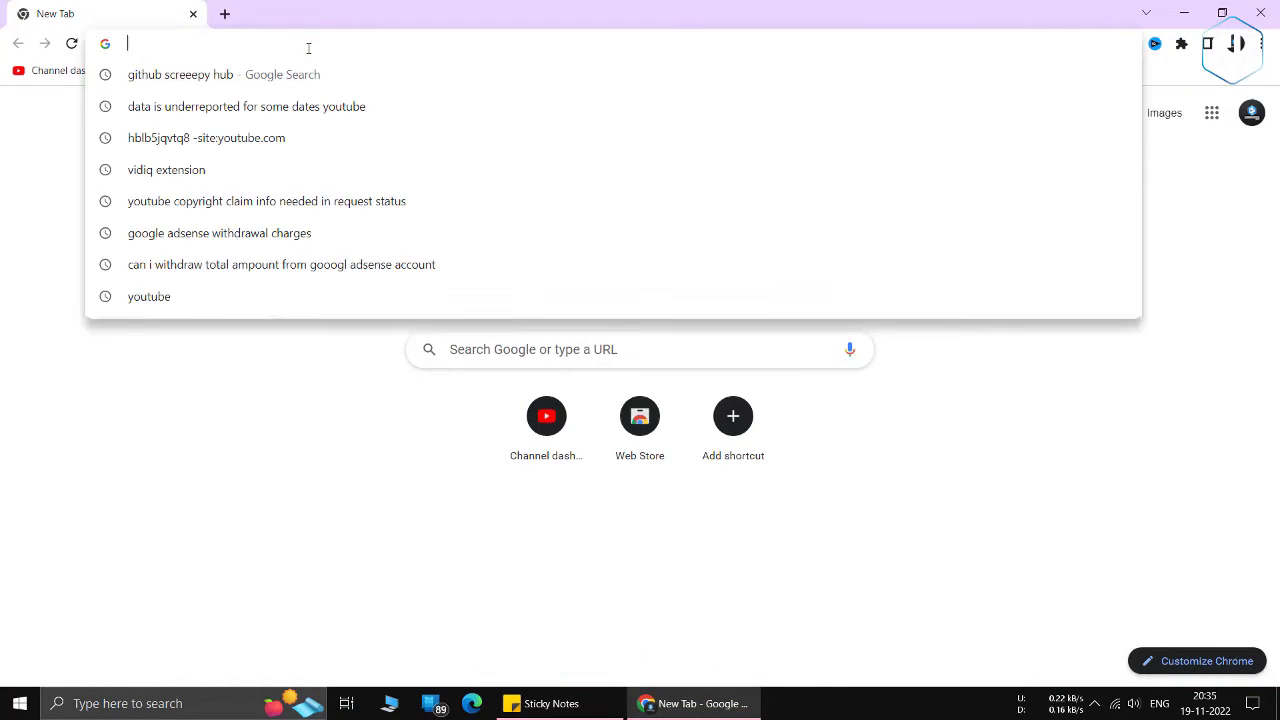
type("https://github.com/Genymobile/scrcpy/releases/download/v1.17/scrcpy-win64-v1.17.zip")
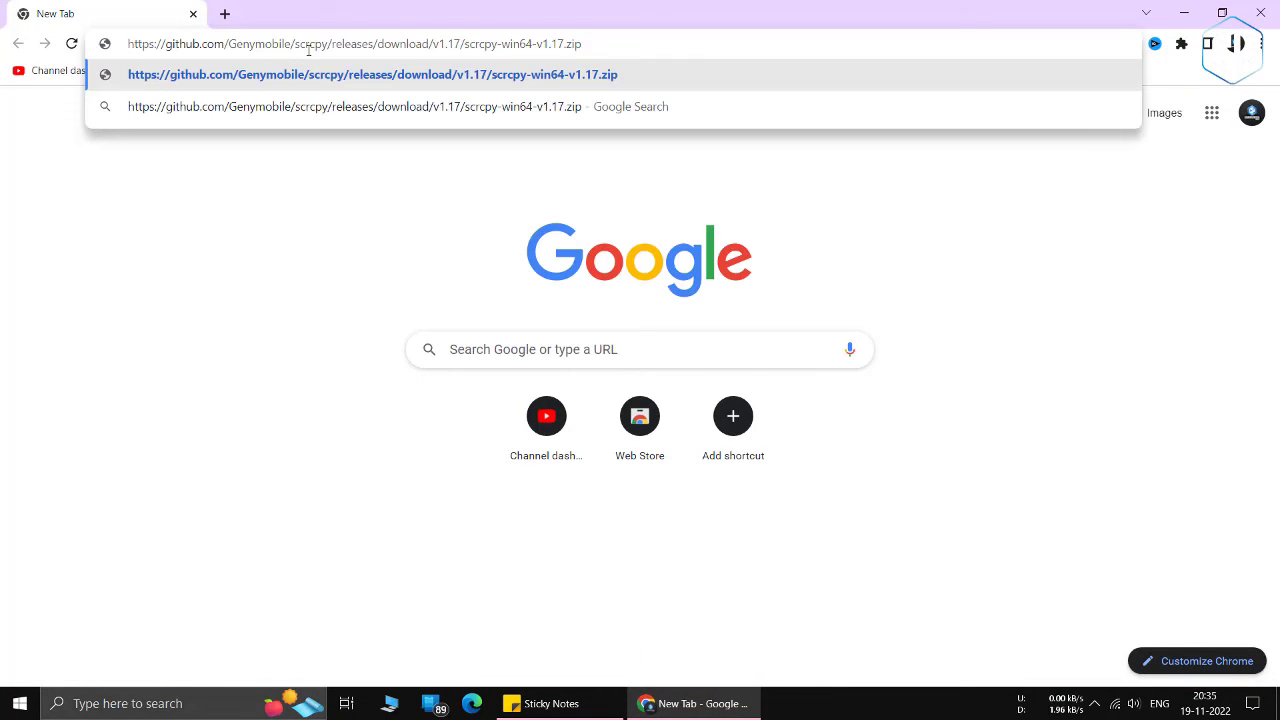
key("Return")
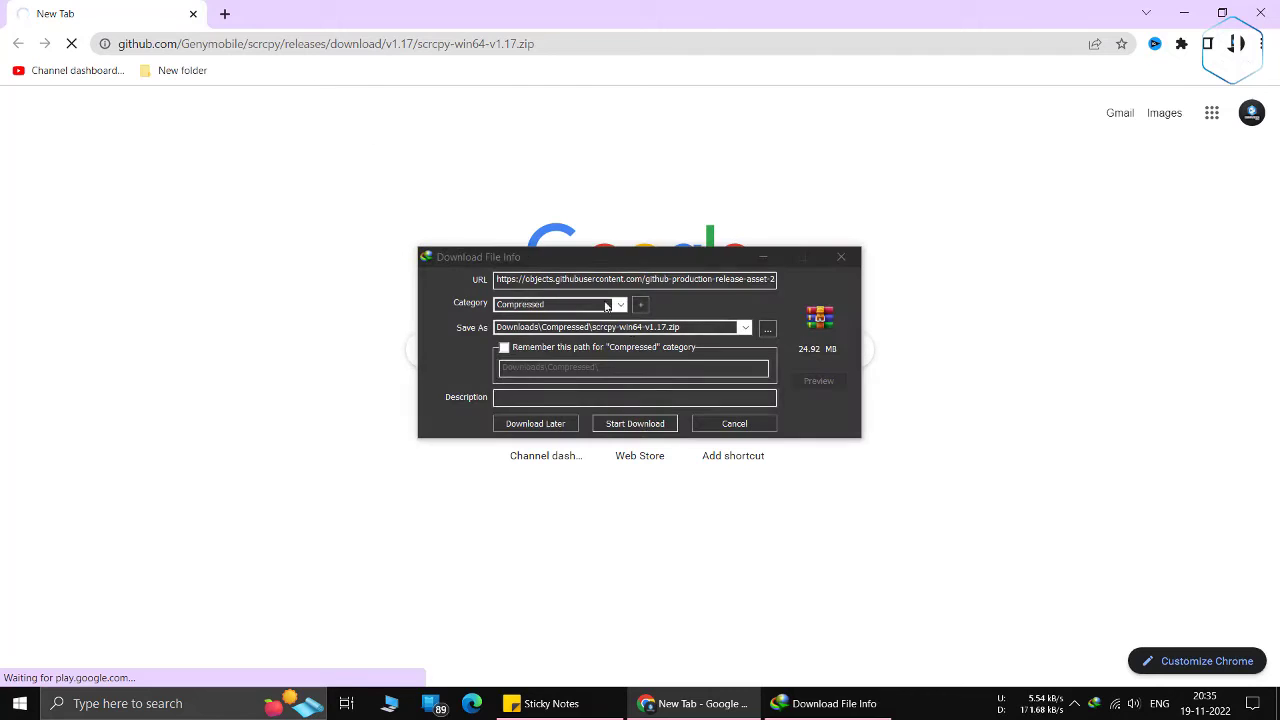
Download scrcpy-win64-v1.17.zip and dismiss the download-complete notice.
left_click(639, 423)
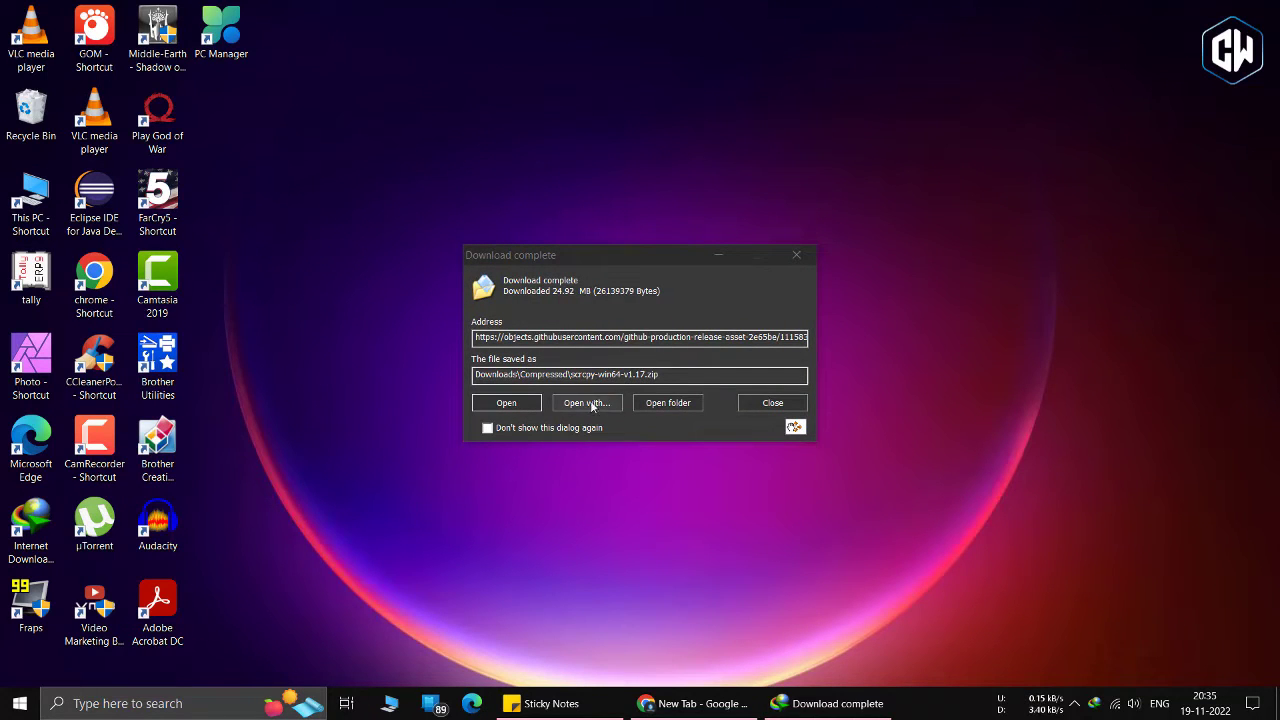
left_click(792, 432)
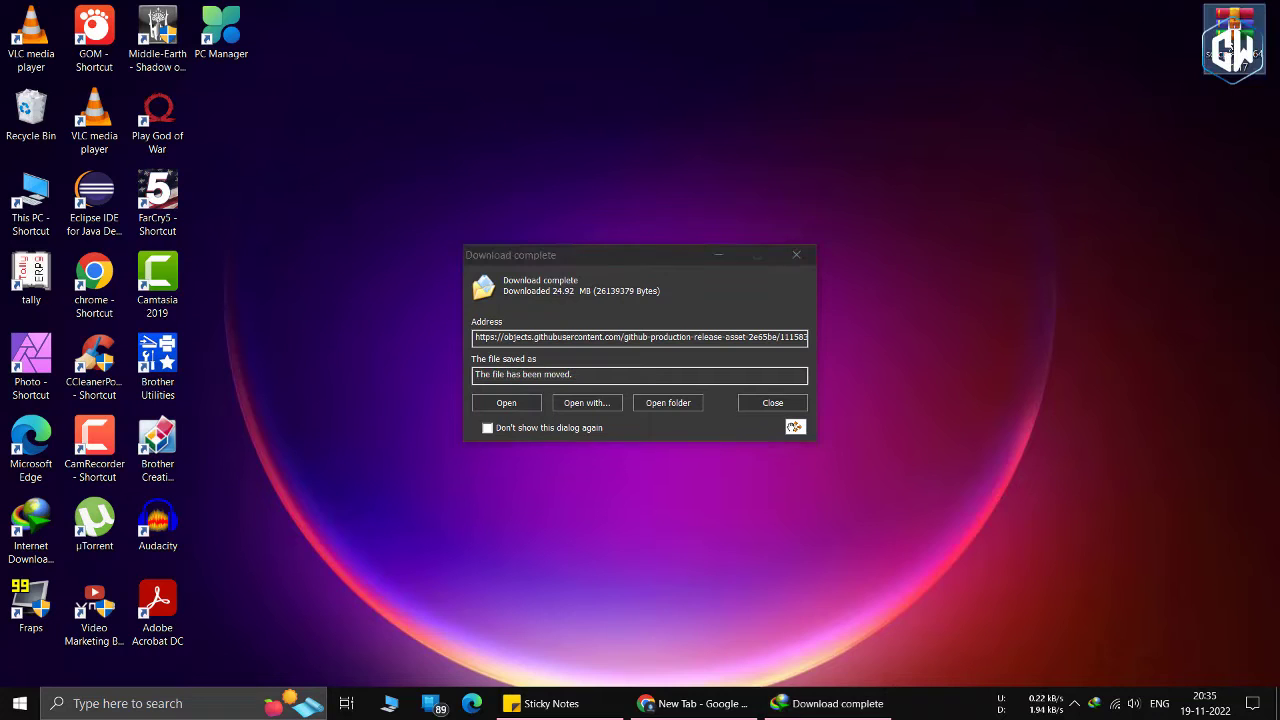
left_click(764, 407)
Extract scrcpy-win64-v1.17.zip into a new scrcpy-win64-v1.17 folder on the Desktop.
right_click(1232, 40)
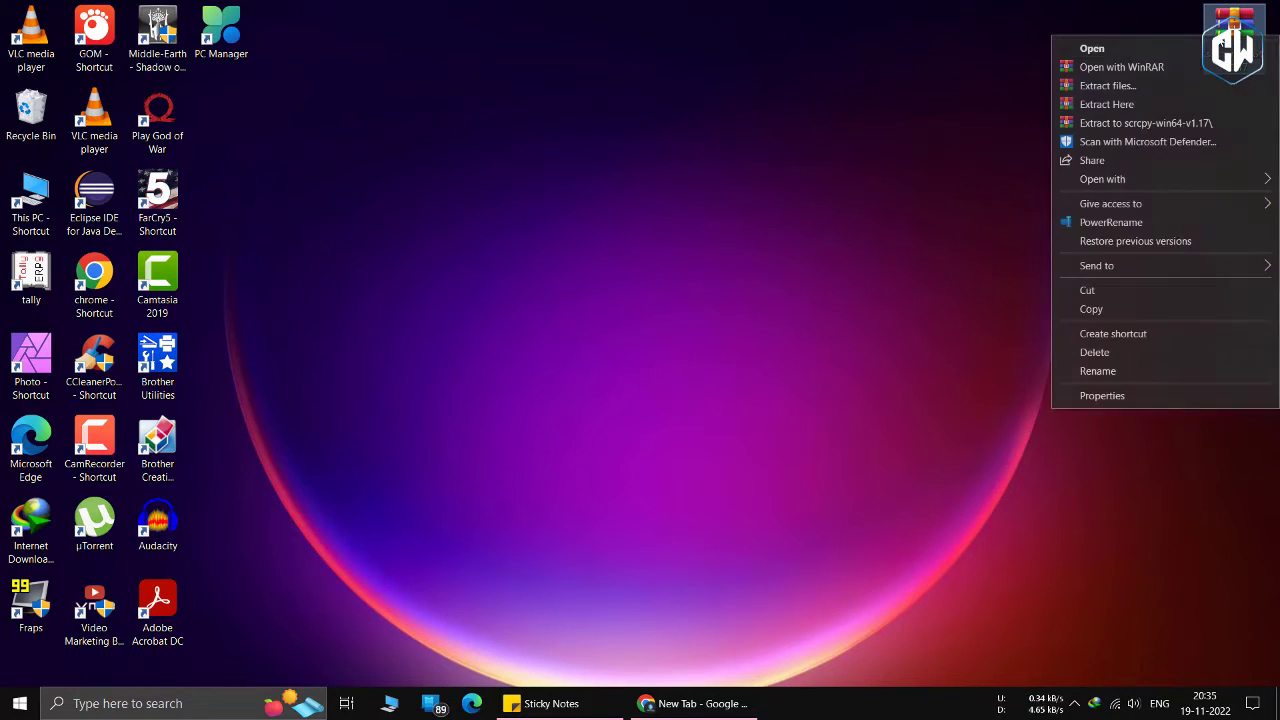
left_click(1107, 86)
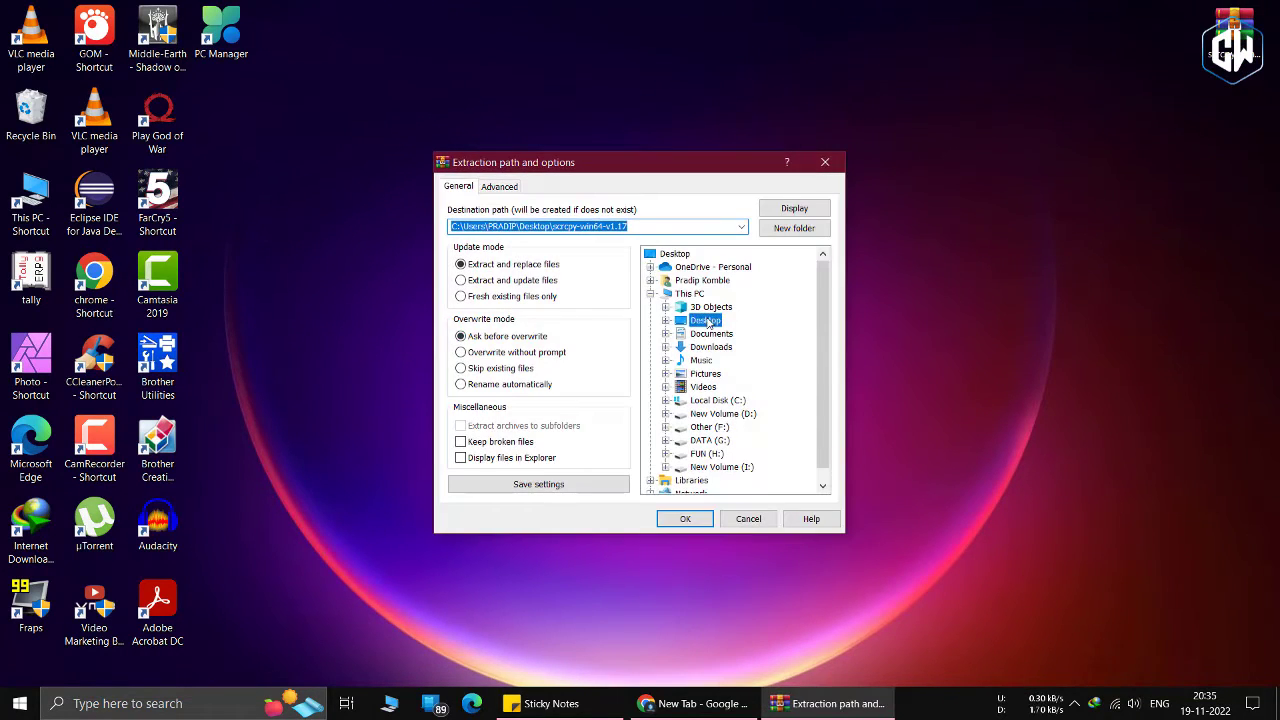
left_click(792, 230)
left_click(685, 518)
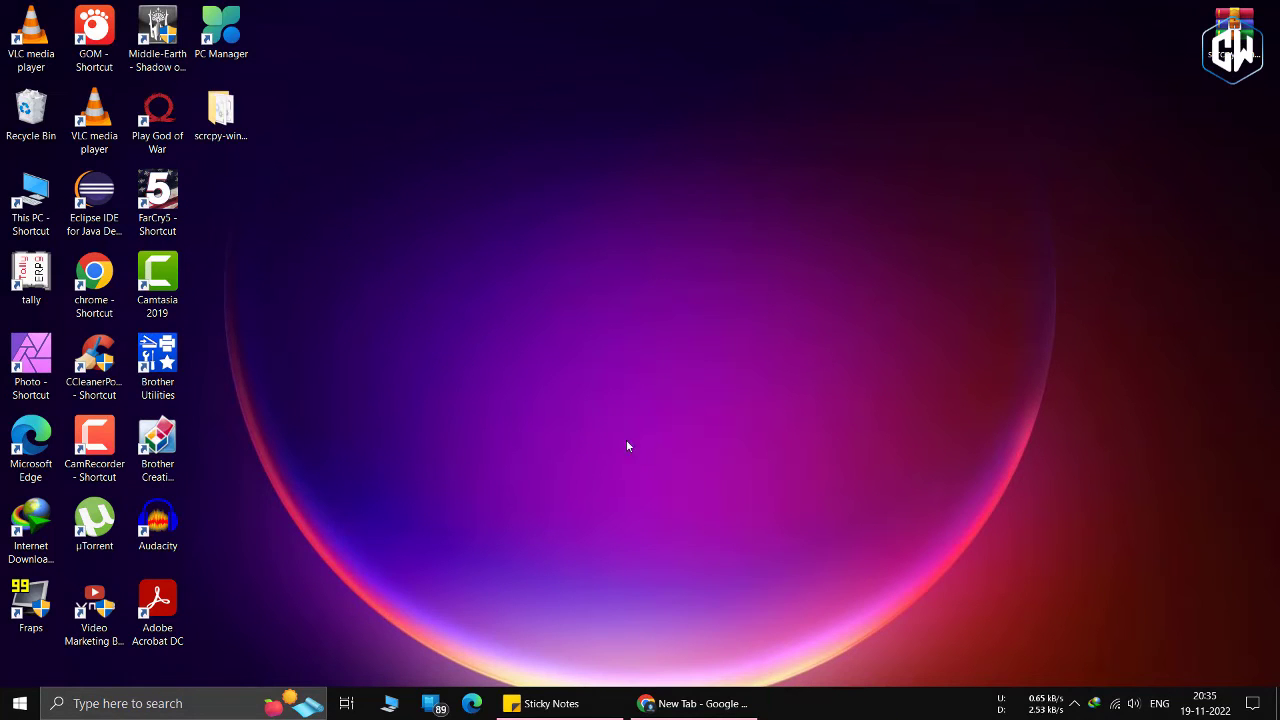
Place the extracted folder beside the archive and open it.
left_click_drag(224, 112, 1234, 118)
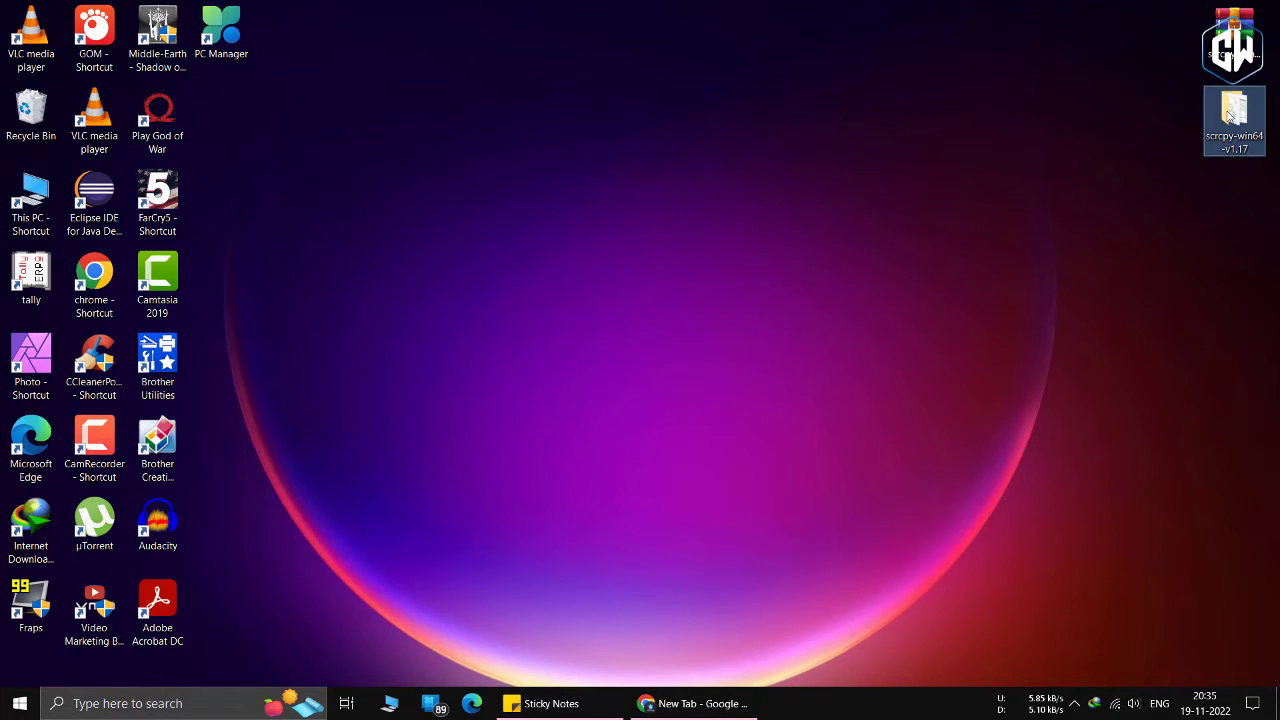
double_click(1234, 118)
right_click(885, 329)
Start a Command Prompt in the scrcpy-win64-v1.17 folder using cmd in the address bar.
left_click(906, 393)
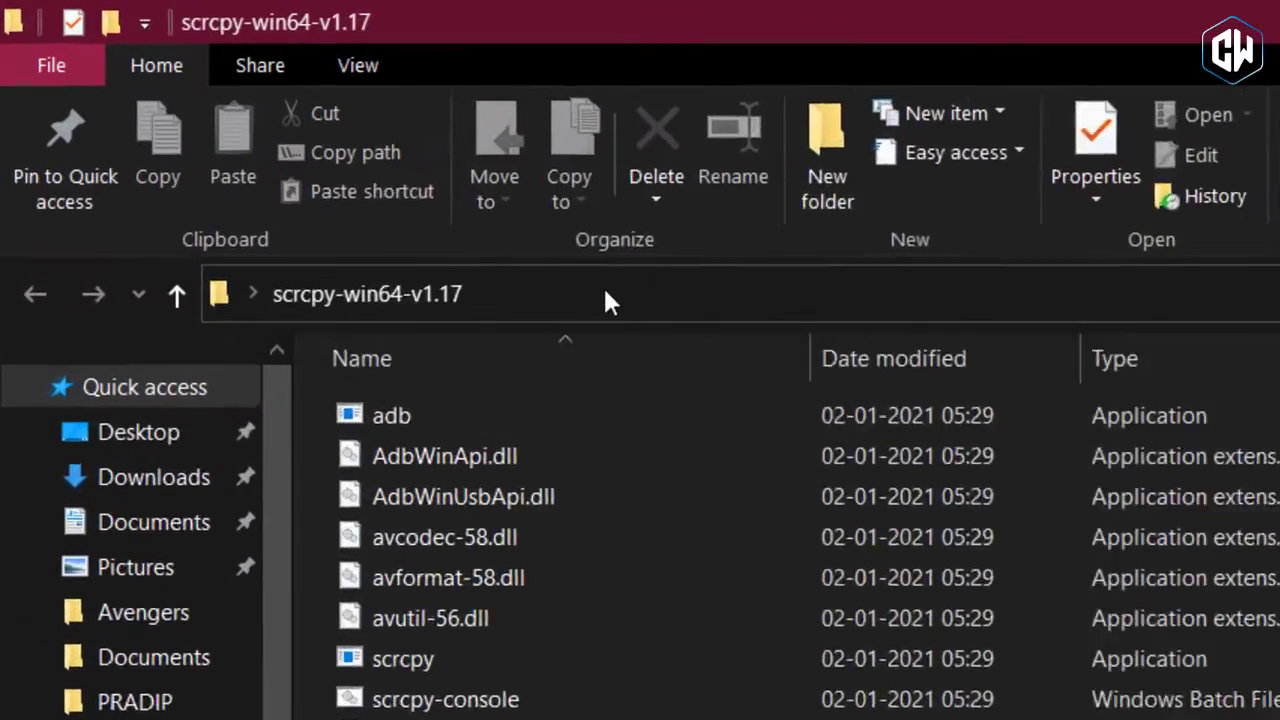
left_click(322, 157)
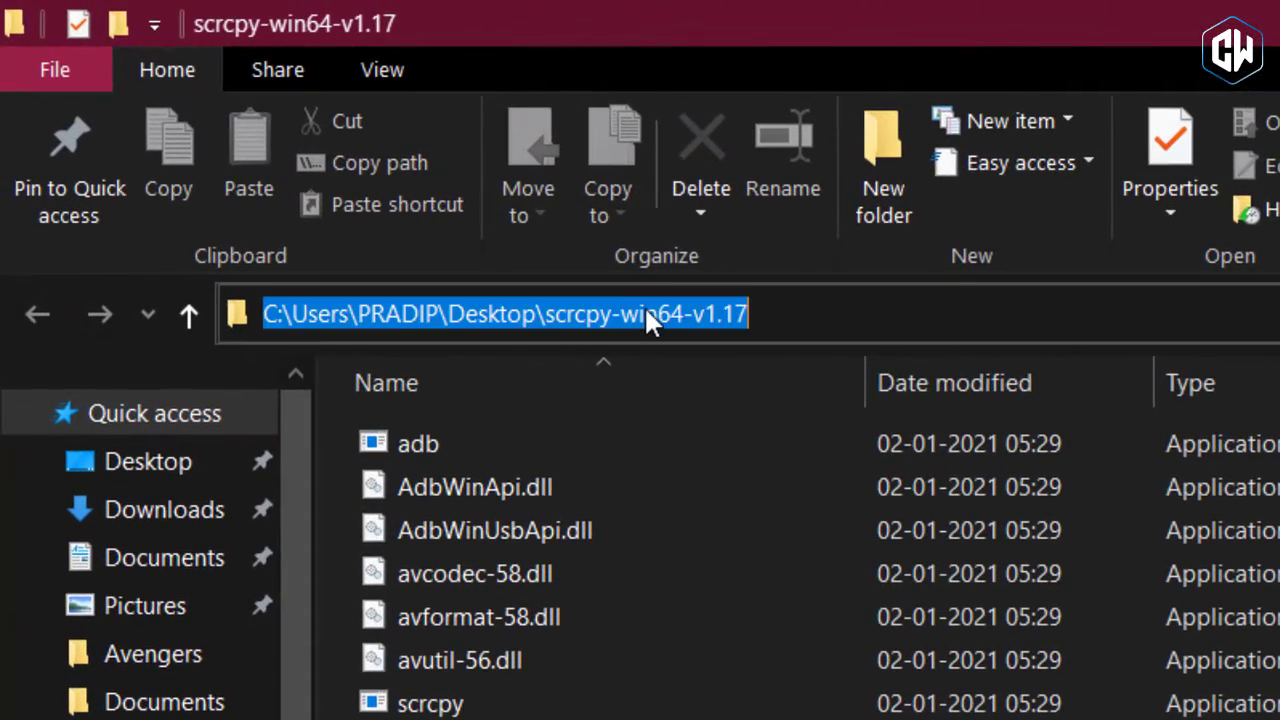
type("cmd")
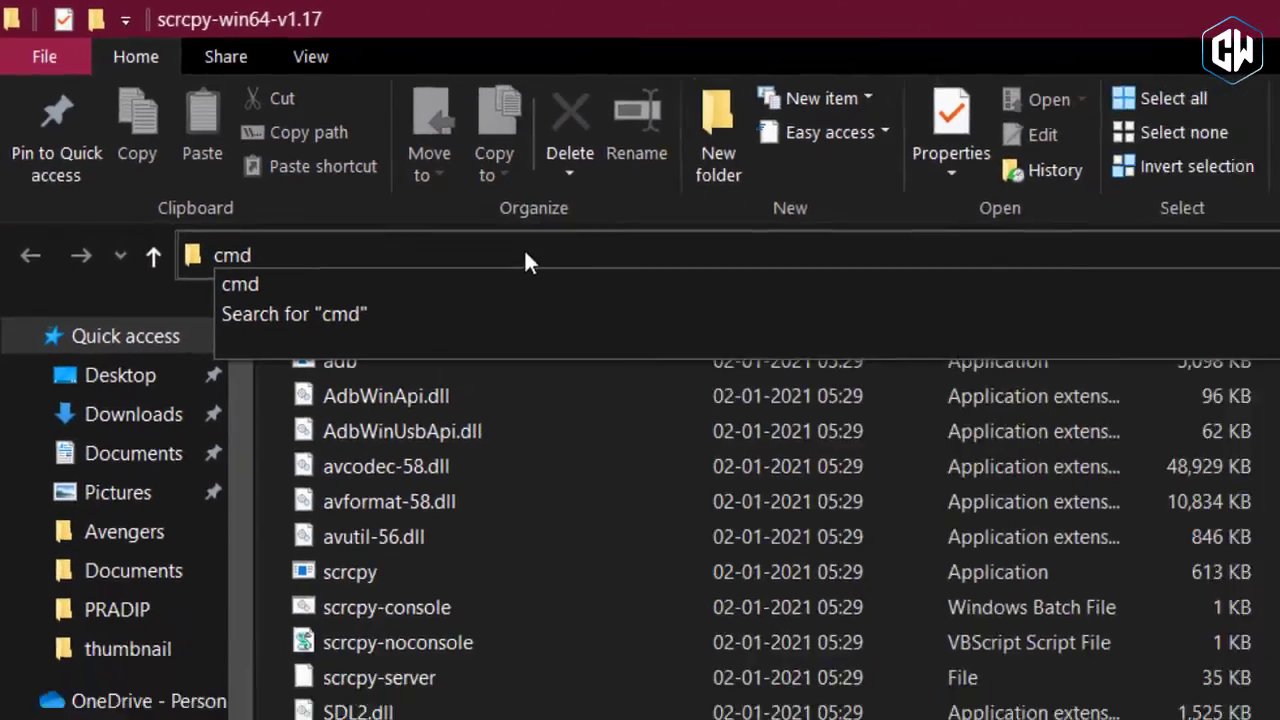
key("Return")
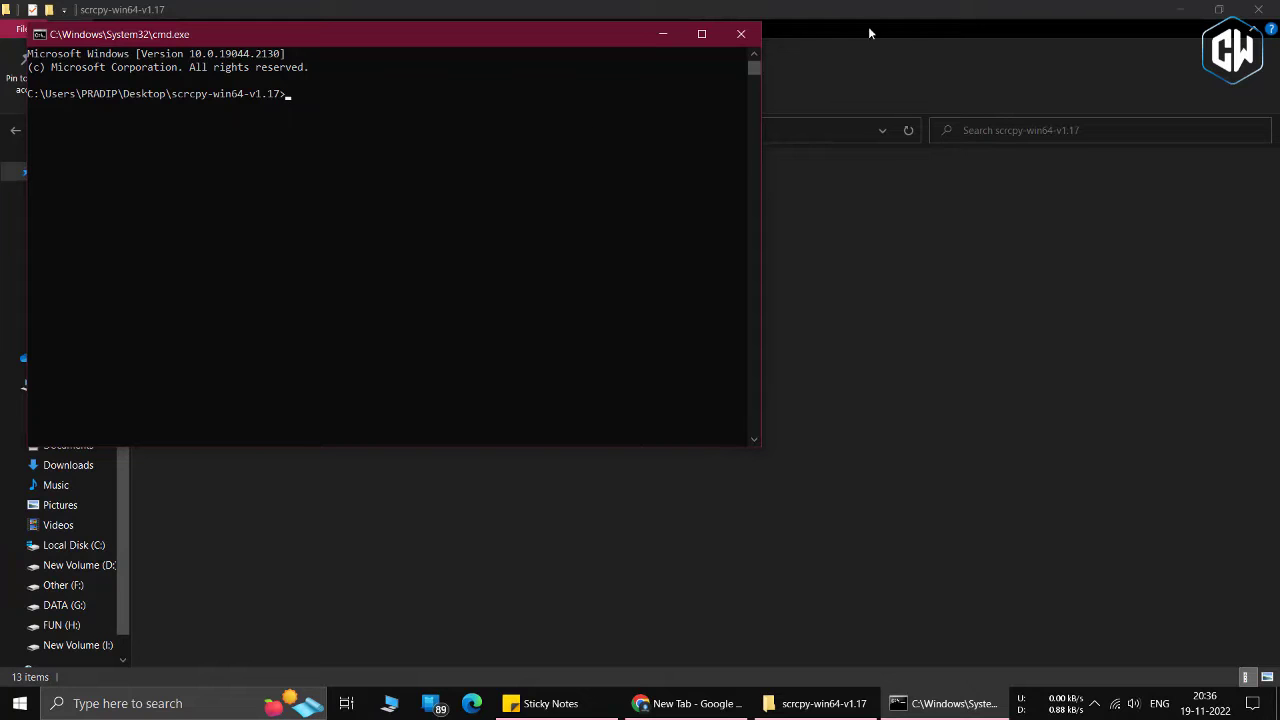
left_click(1180, 9)
left_click_drag(542, 43, 619, 67)
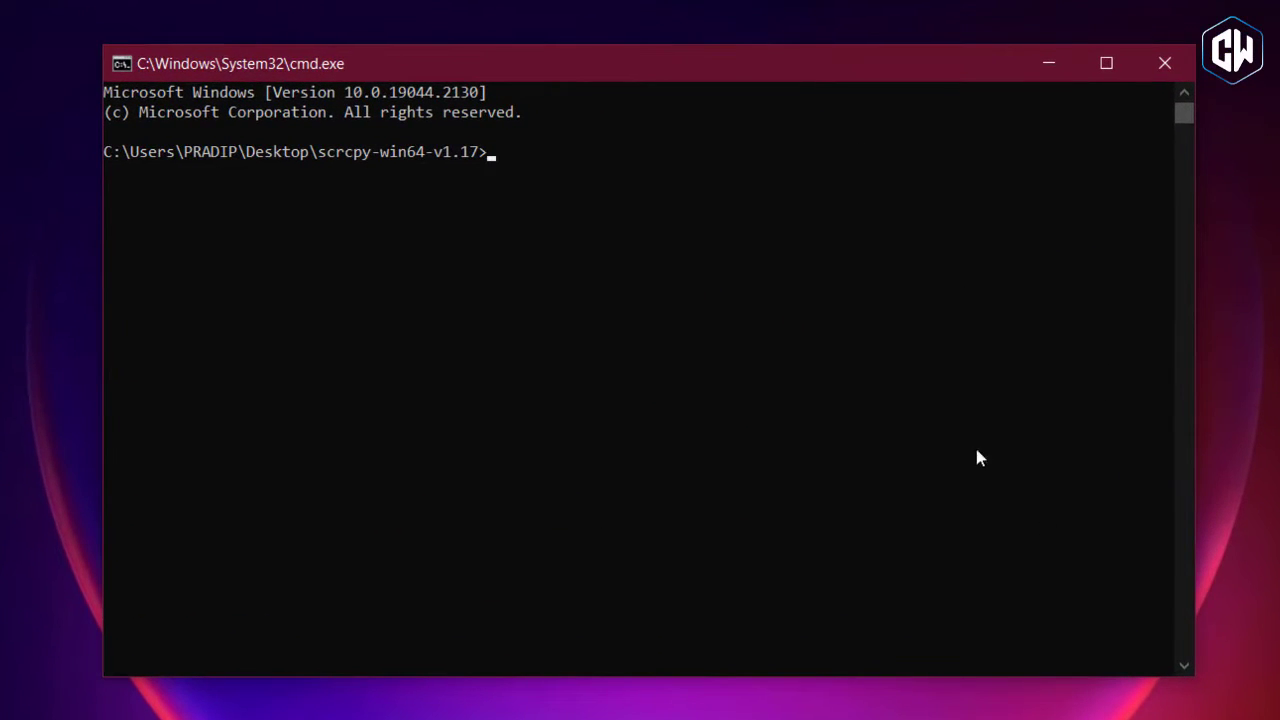
Enter the command adb connect 192.168.43.70 at the prompt without running it.
type("adb connect")
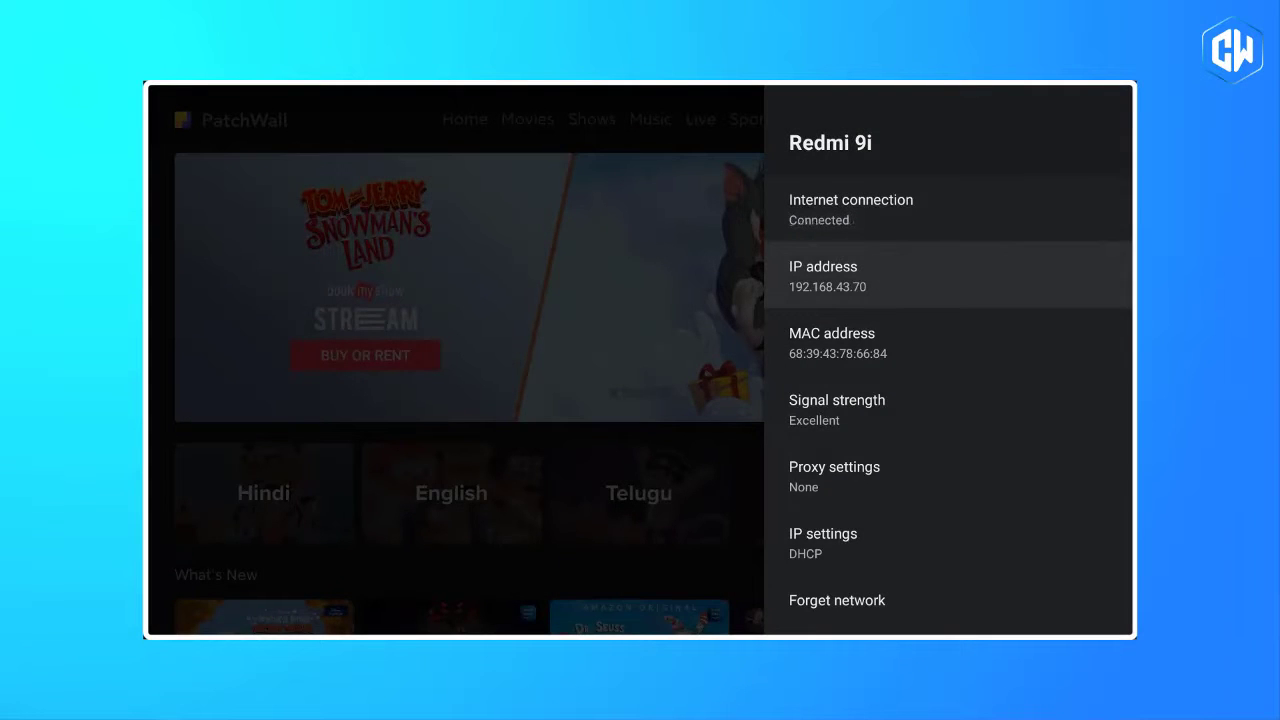
type("192.")
type("168.")
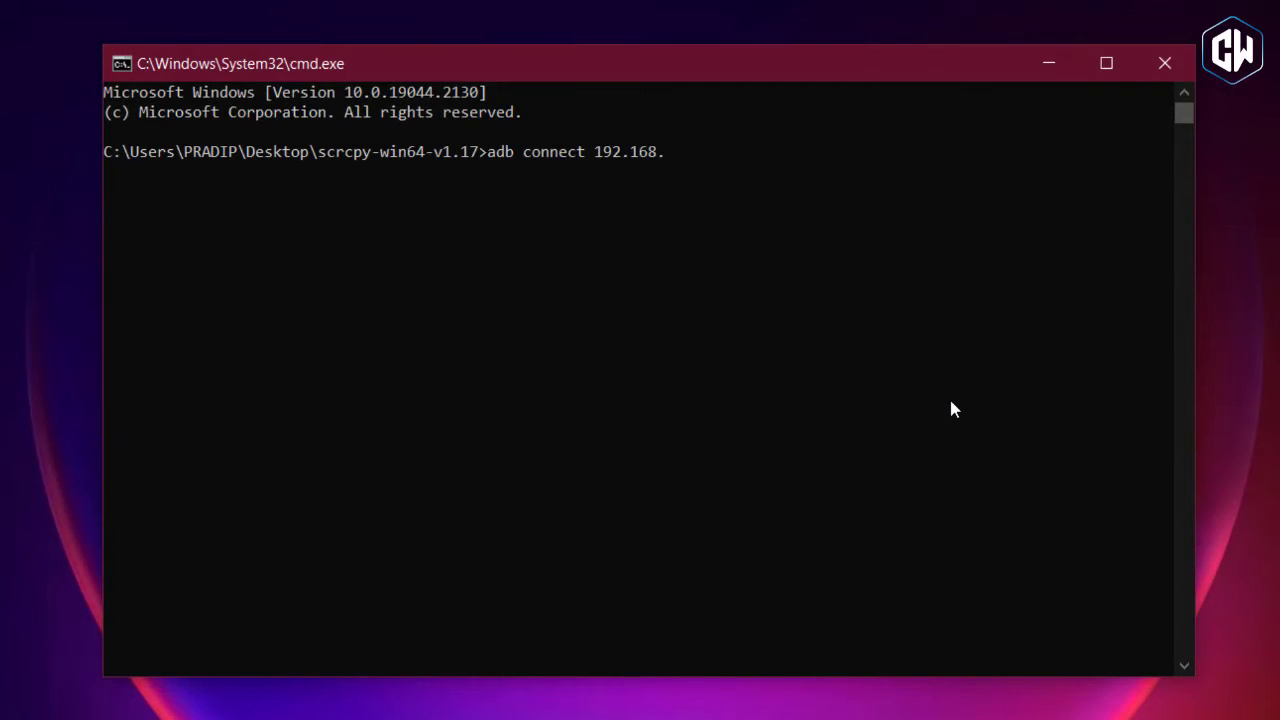
type("43.70")
Connect adb to 192.168.43.70, check it with adb devices, and launch scrcpy.
key("Return")
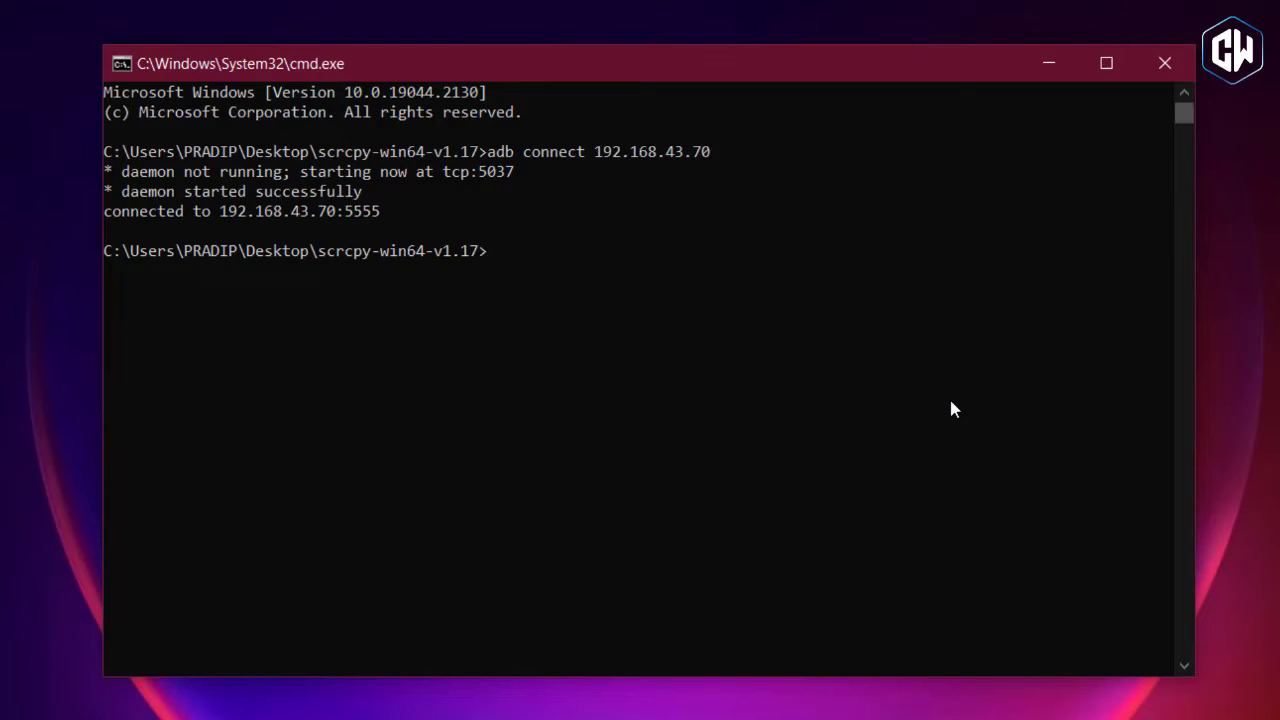
type("ad")
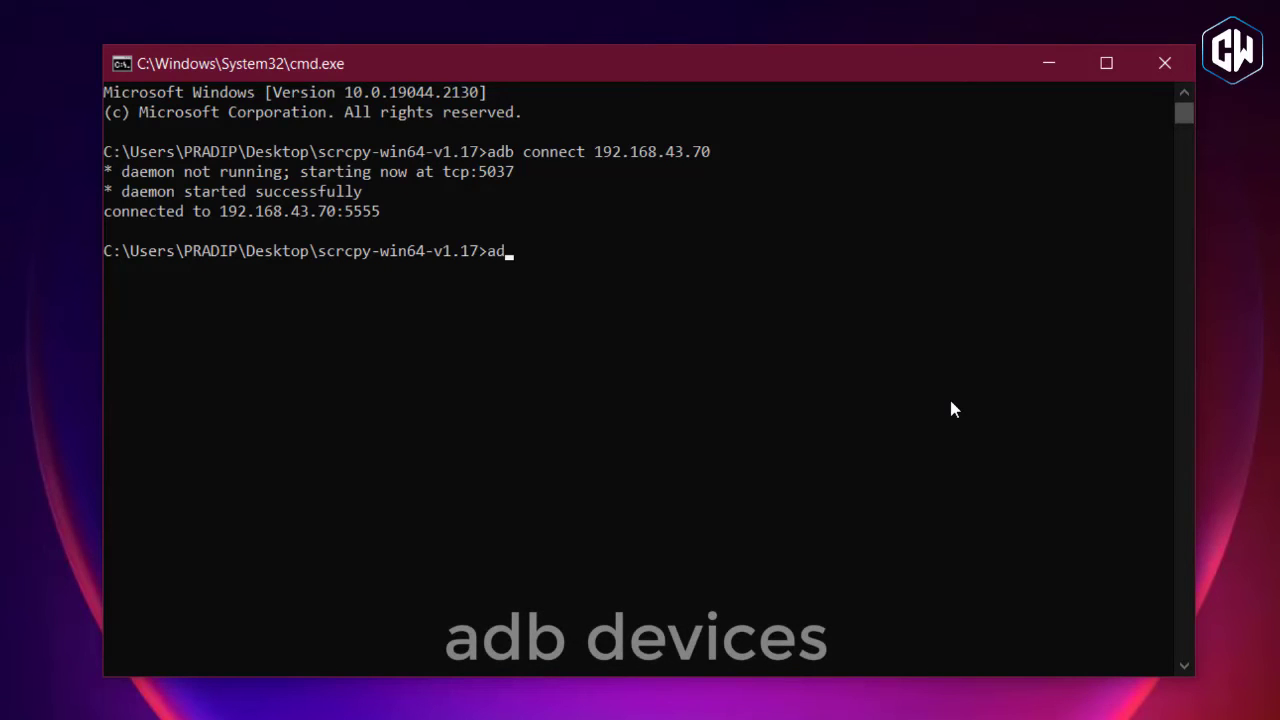
type("b devices")
key("Return")
type("scr")
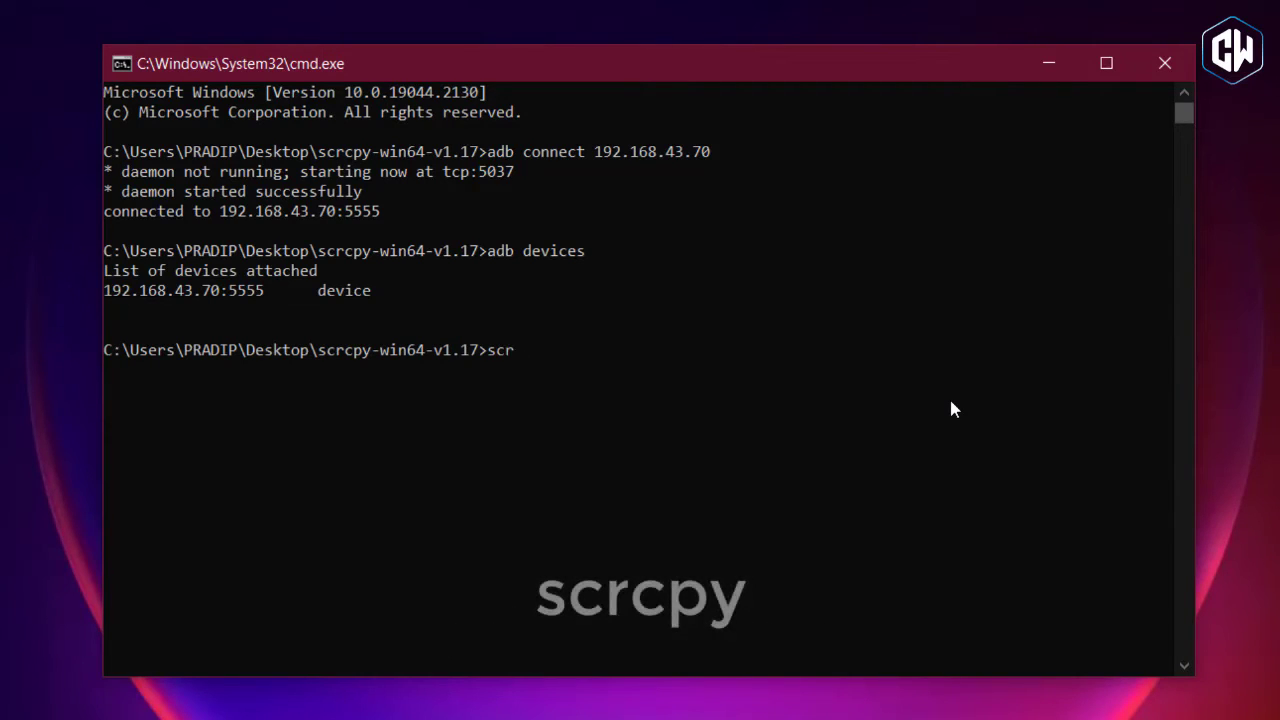
type("cpy")
key("Return")
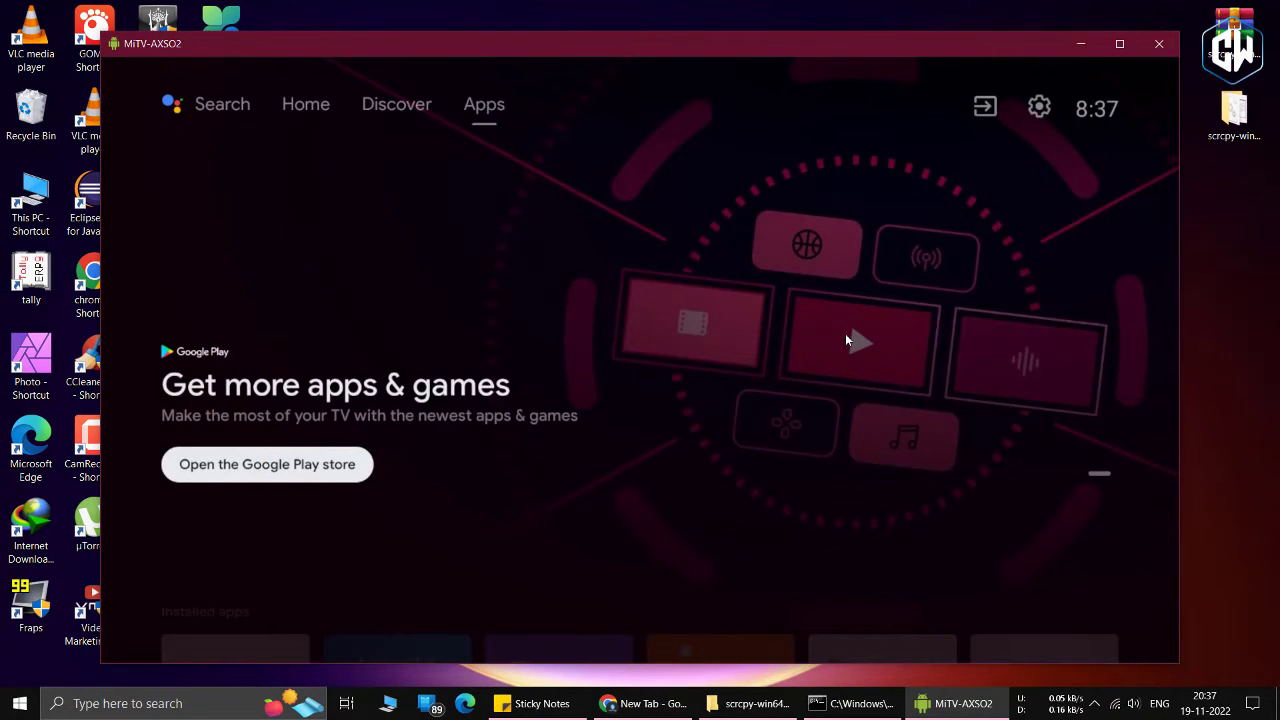
Maximize the scrcpy window and open Memory boost in the TV manager app.
left_click(1120, 43)
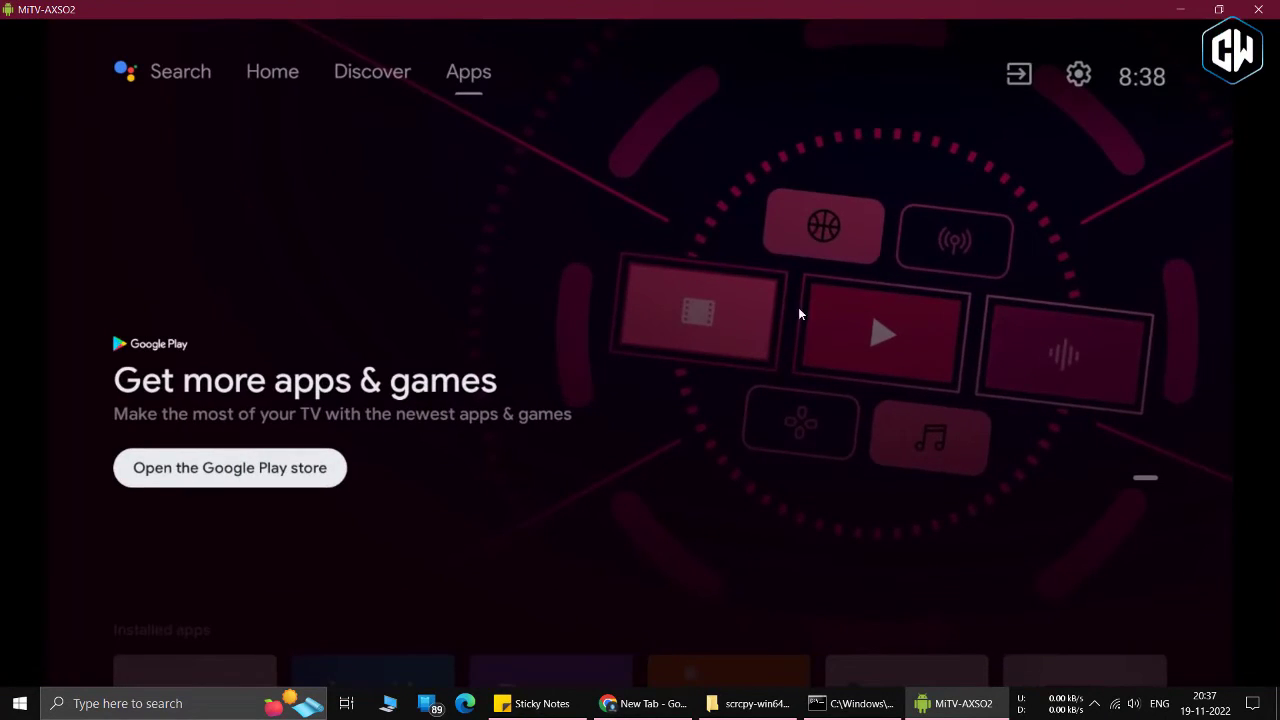
scroll(820, 325, "down", 2)
scroll(839, 329, "down", 1)
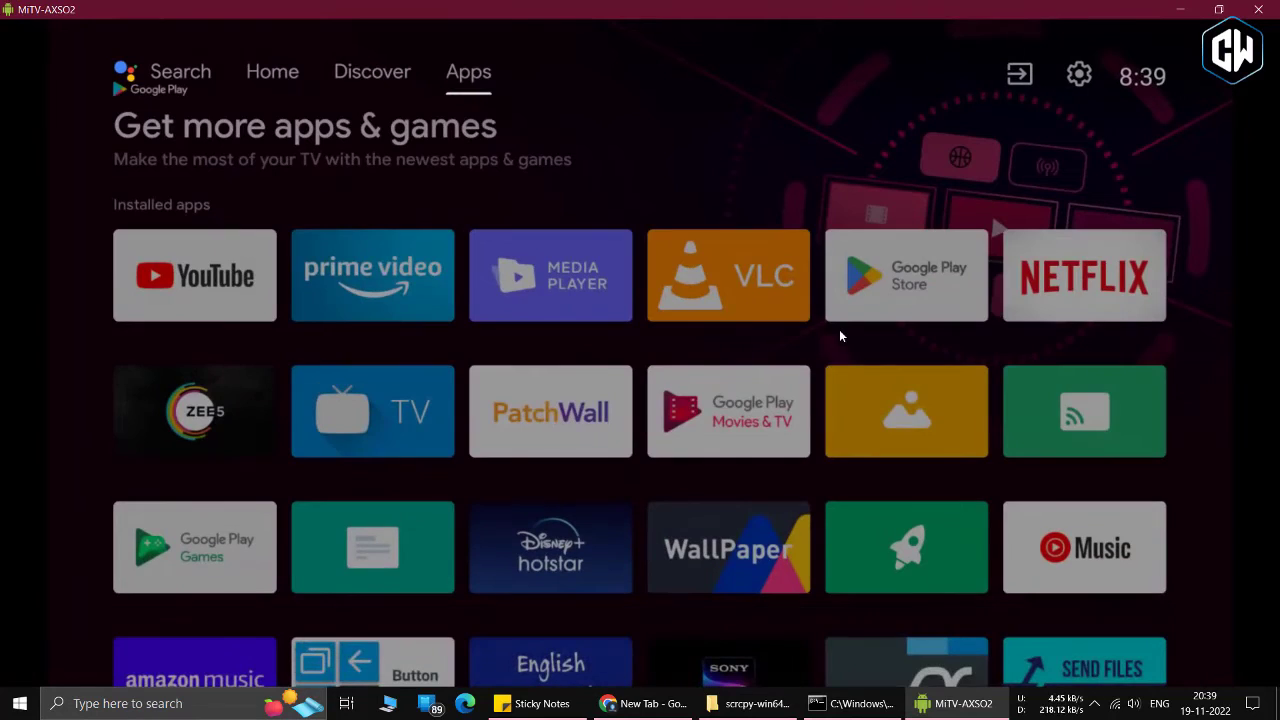
scroll(673, 432, "down", 1)
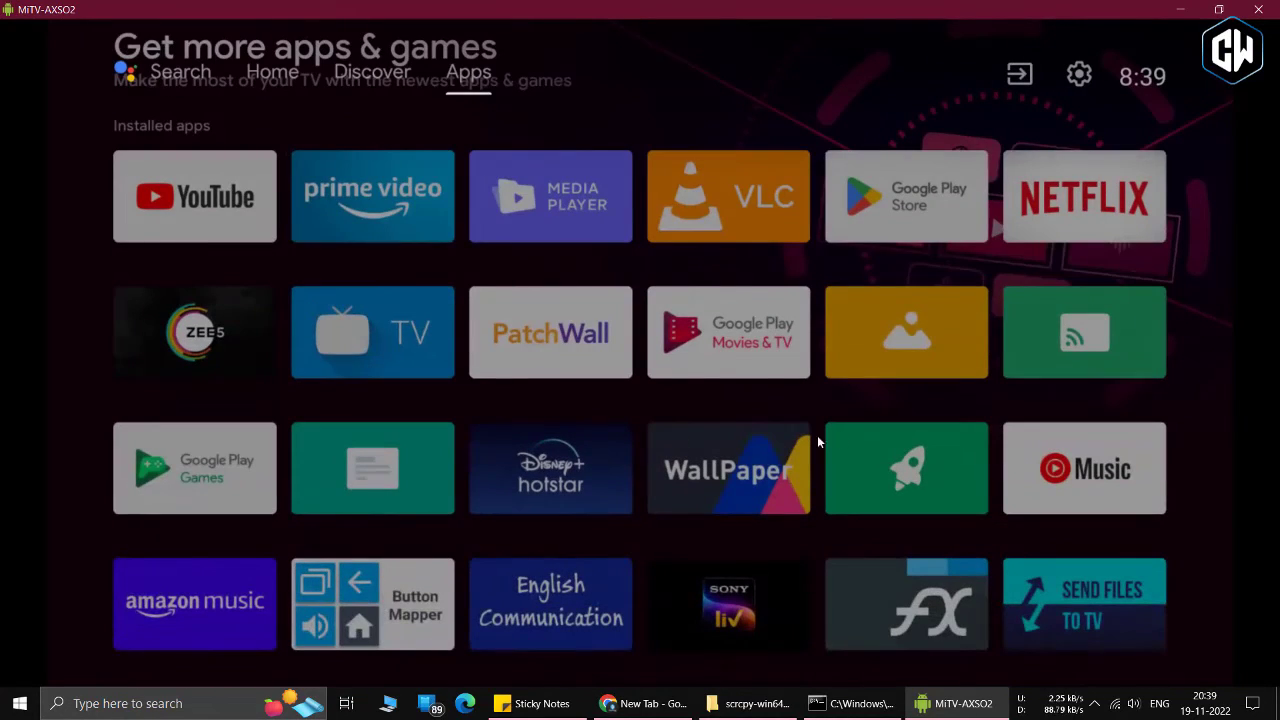
left_click(889, 481)
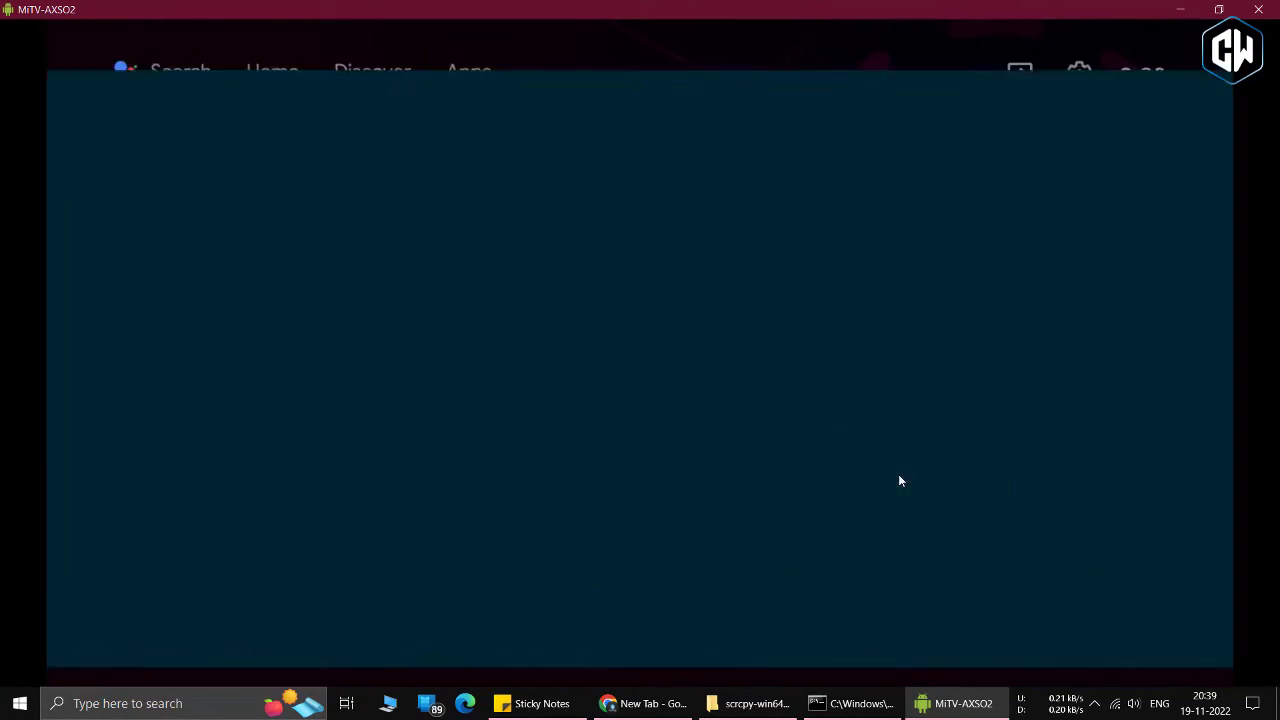
left_click(185, 534)
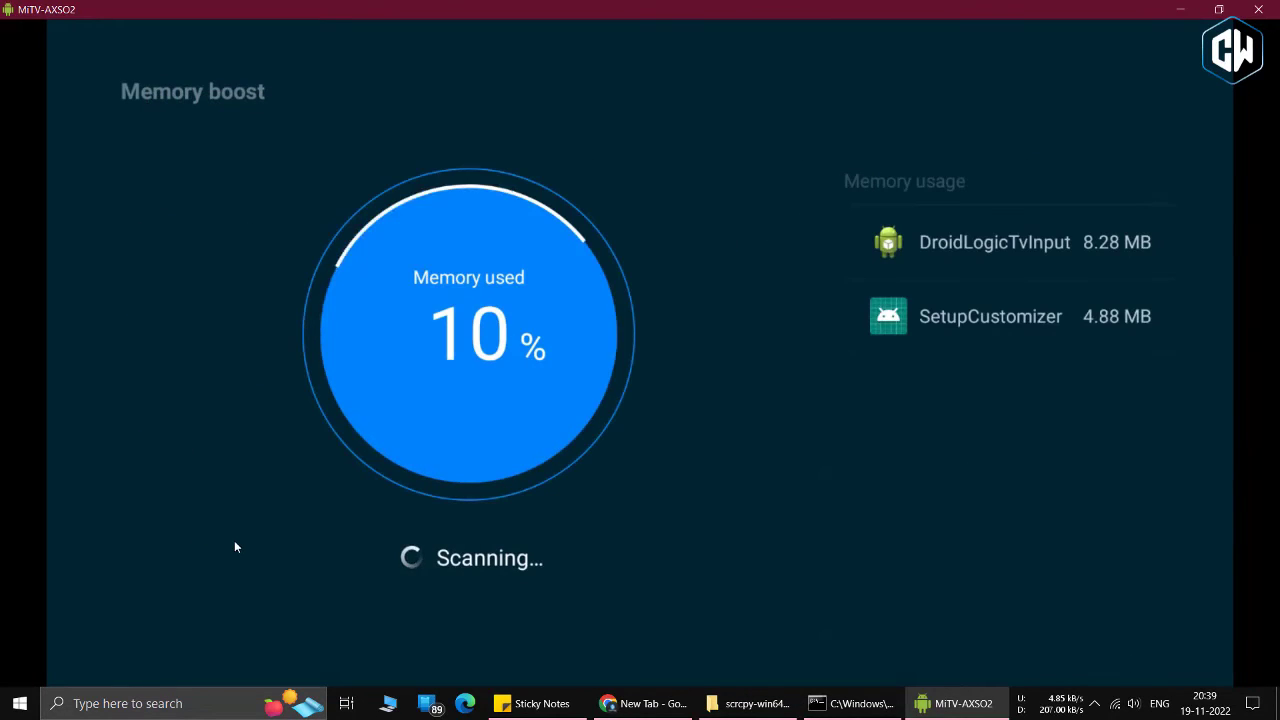
Back out of Memory boost and TV manager to the TV's Apps page.
right_click(471, 535)
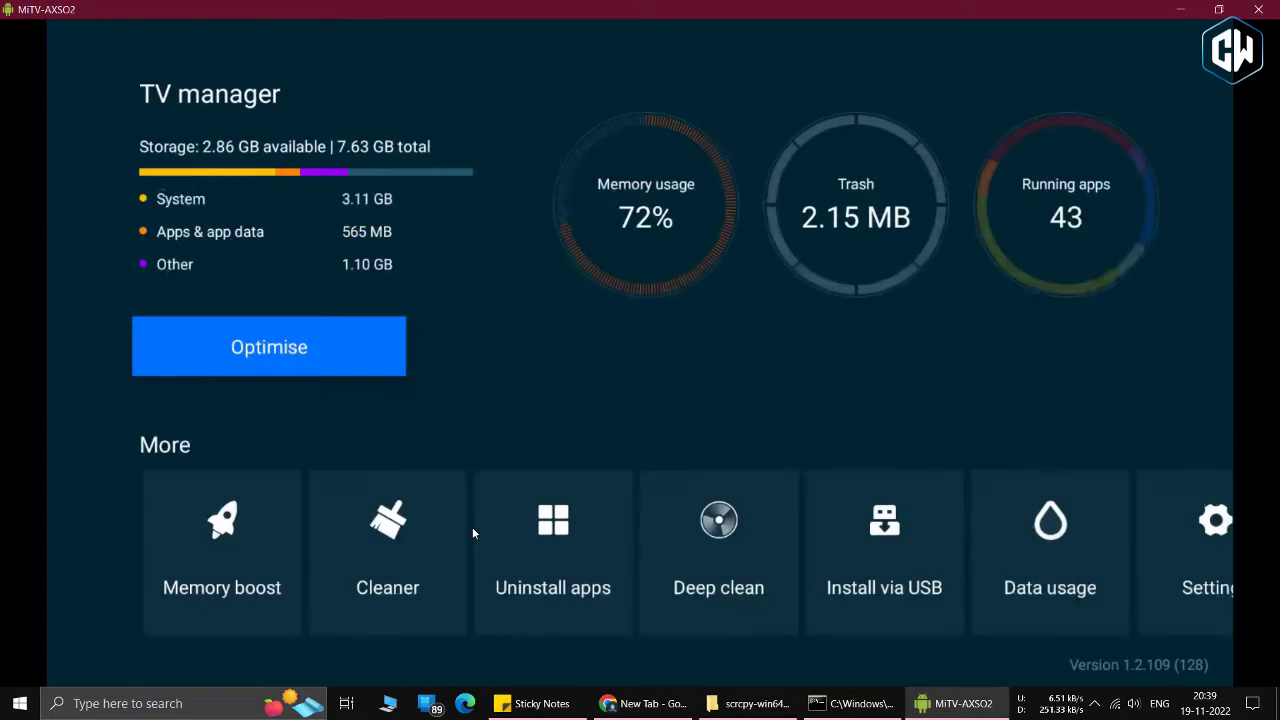
right_click(469, 520)
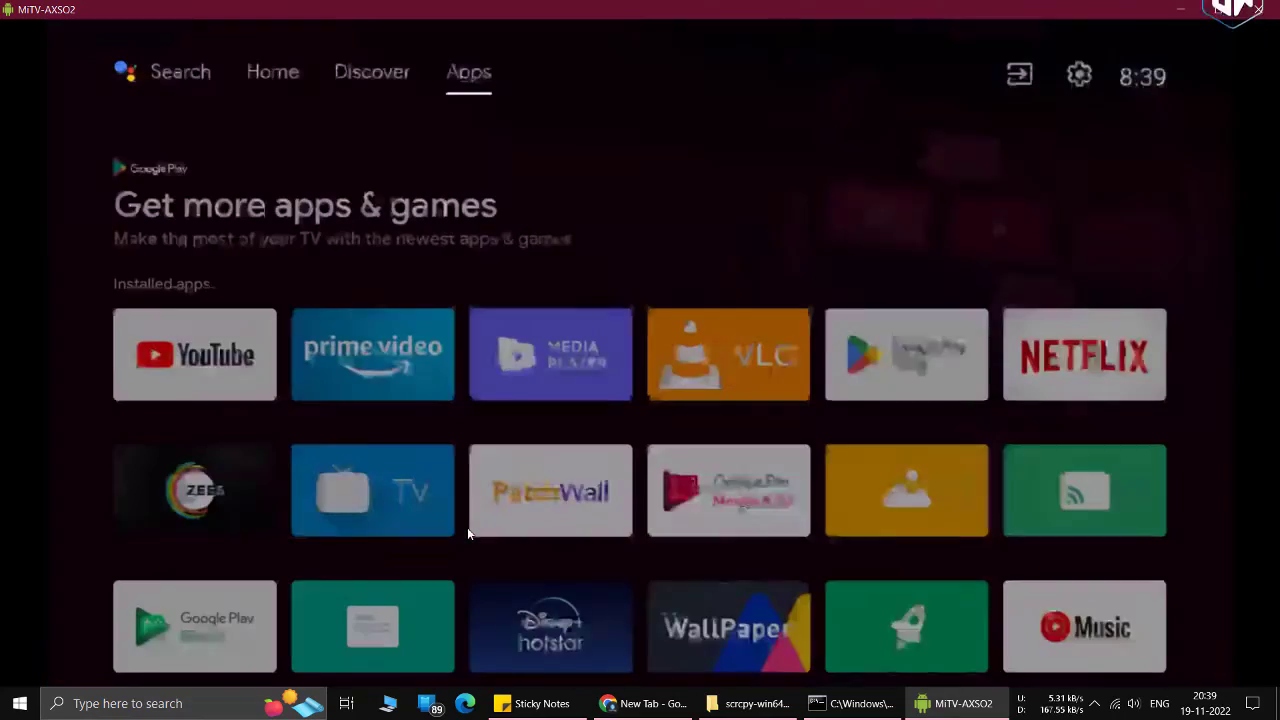
scroll(560, 495, "down", 5)
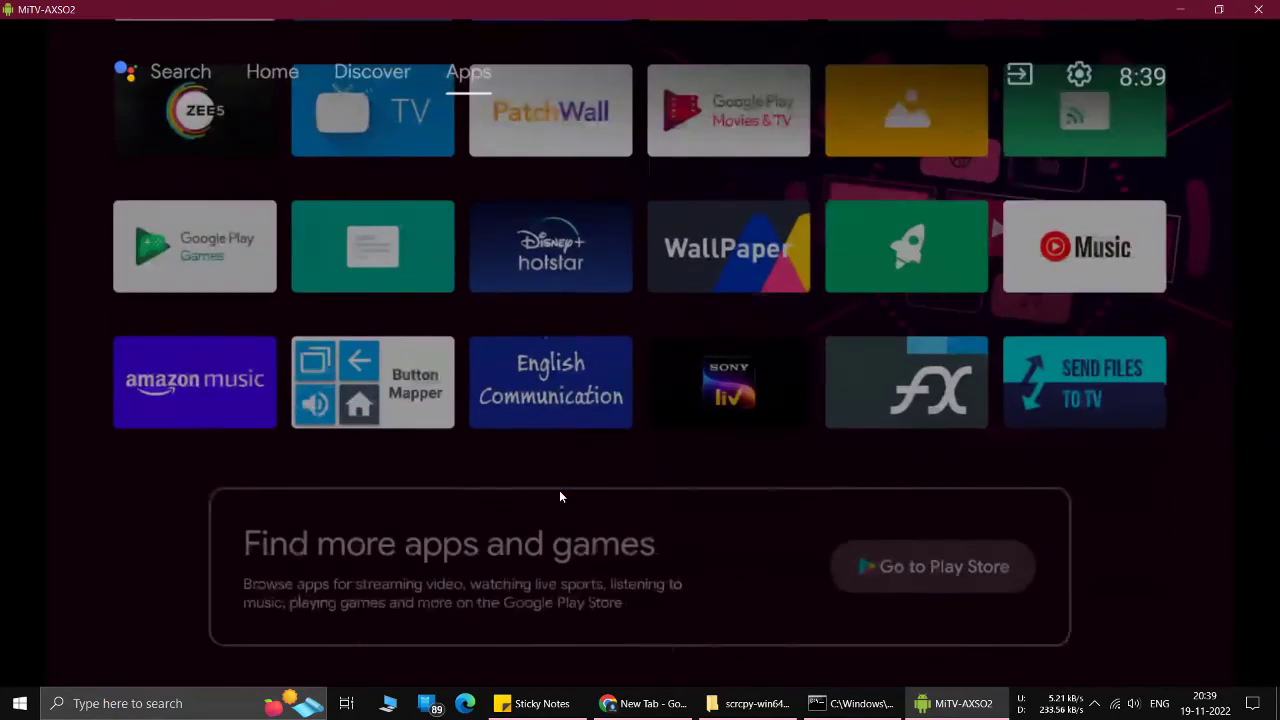